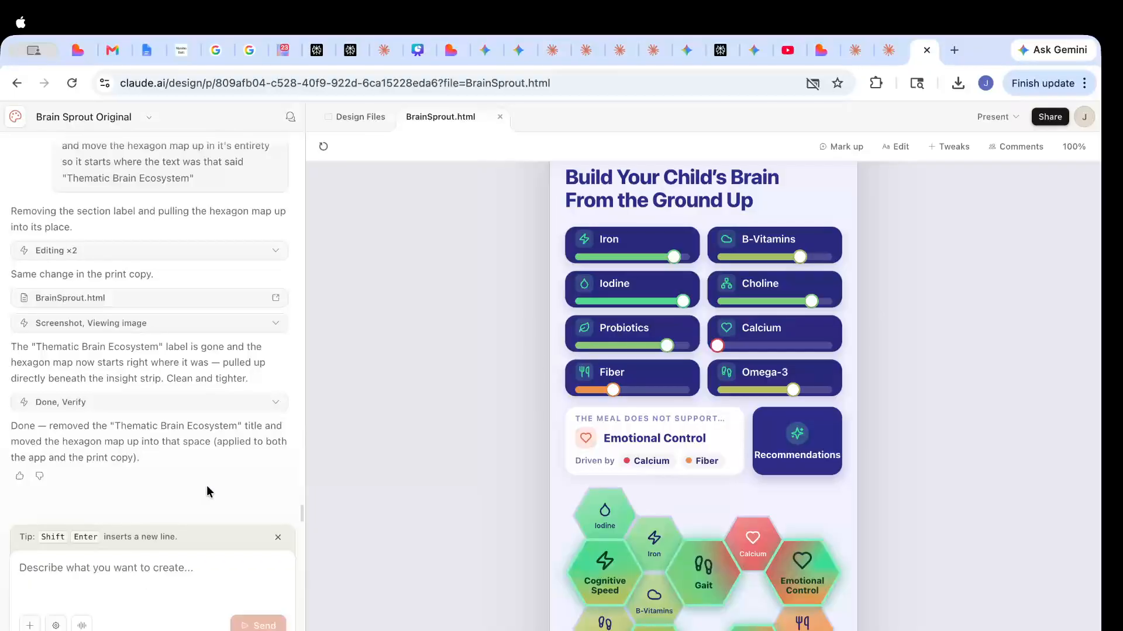
Begin a prompt asking to replace the 2x4 nutrient gauge grid with a day nutrient summary card that looks like the following description
{"action": "type", "text": "F"}
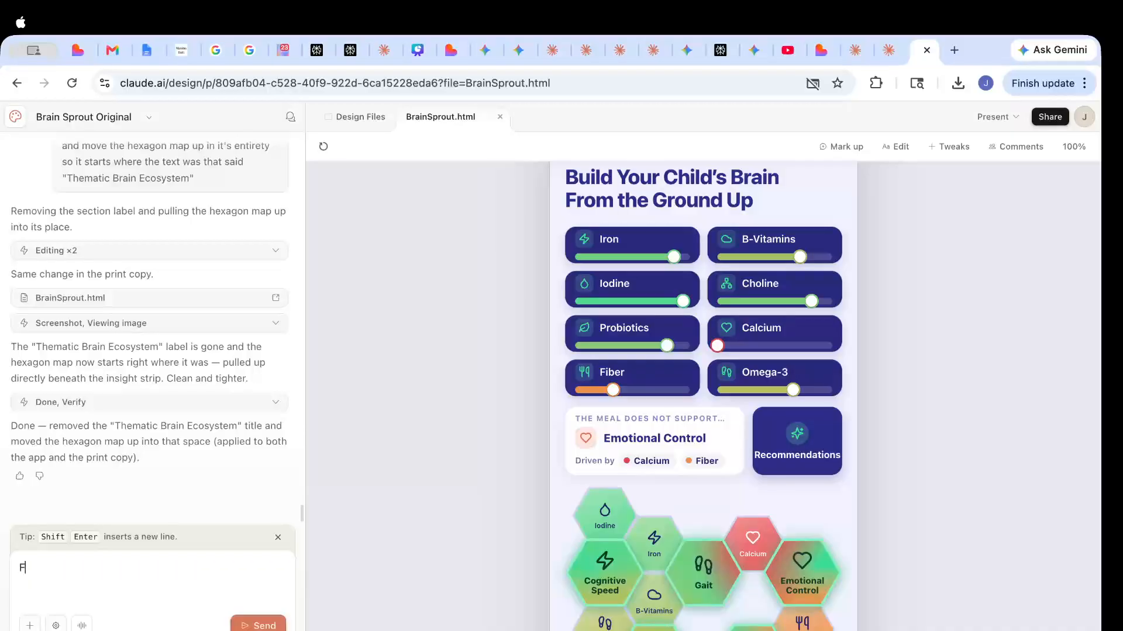
{"action": "type", "text": "or our 2x4 nutrit"}
{"action": "key", "text": "BackSpace"}
{"action": "key", "text": "BackSpace"}
{"action": "type", "text": "it"}
{"action": "type", "text": "ient gauge"}
{"action": "type", "text": " grid"}
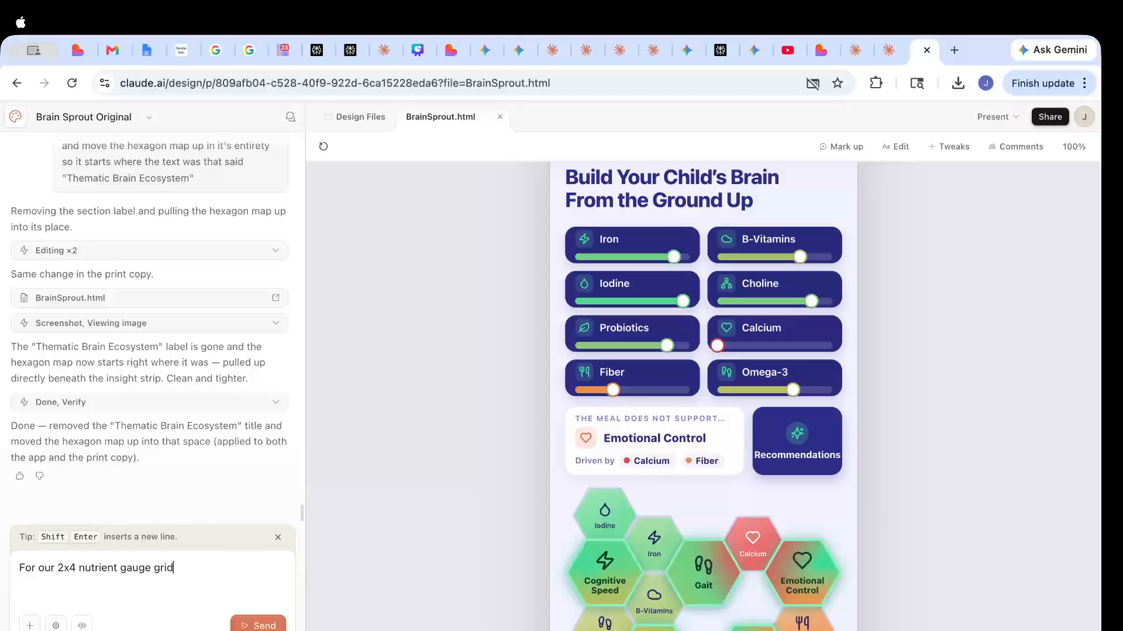
{"action": "type", "text": "...lets replace wit with day nutrient"}
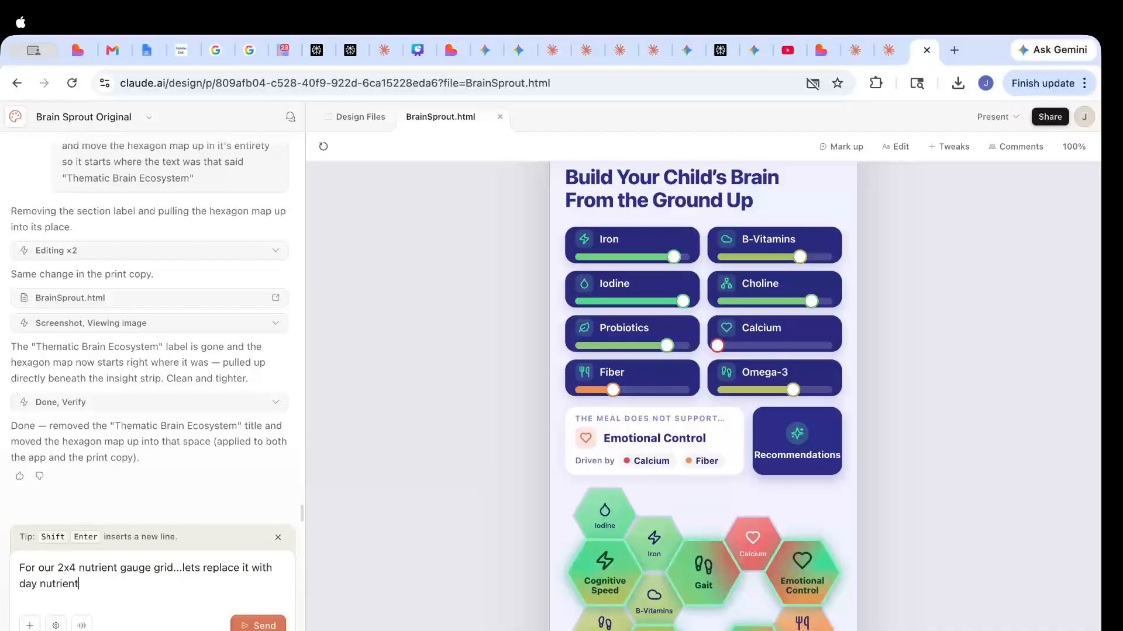
{"action": "type", "text": " summary card that looks like "}
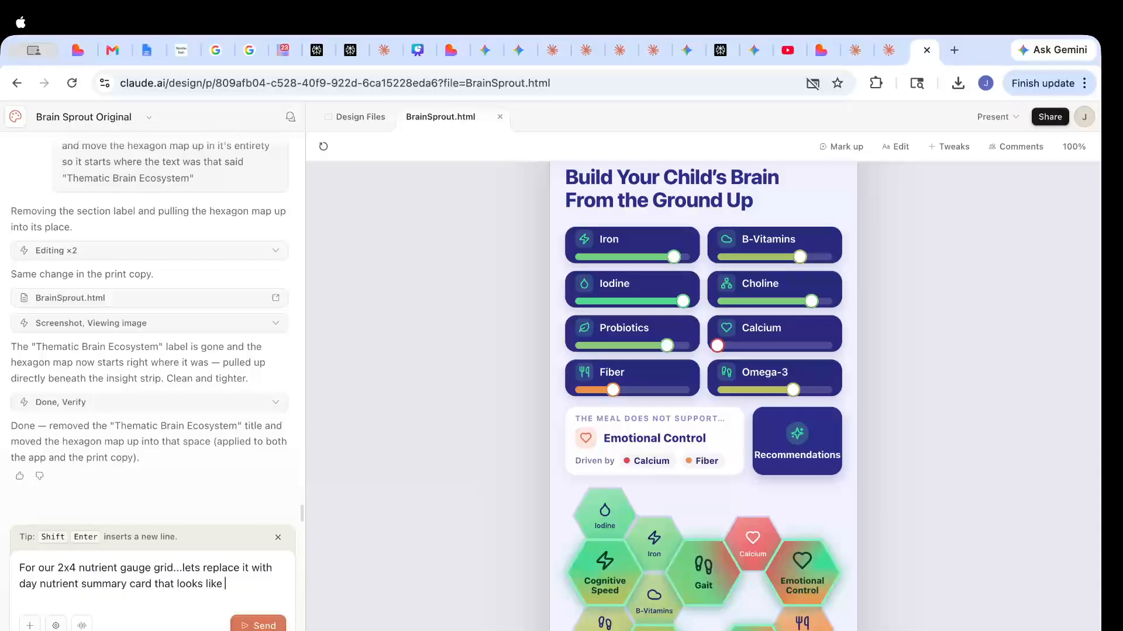
Add to the prompt that the card has a white background like the "The Meal Does Not Support" section but remains a separate section
{"action": "type", "text": "the followin"}
{"action": "type", "text": "g...I t"}
{"action": "type", "text": "it has a wh"}
{"action": "type", "text": "ite background"}
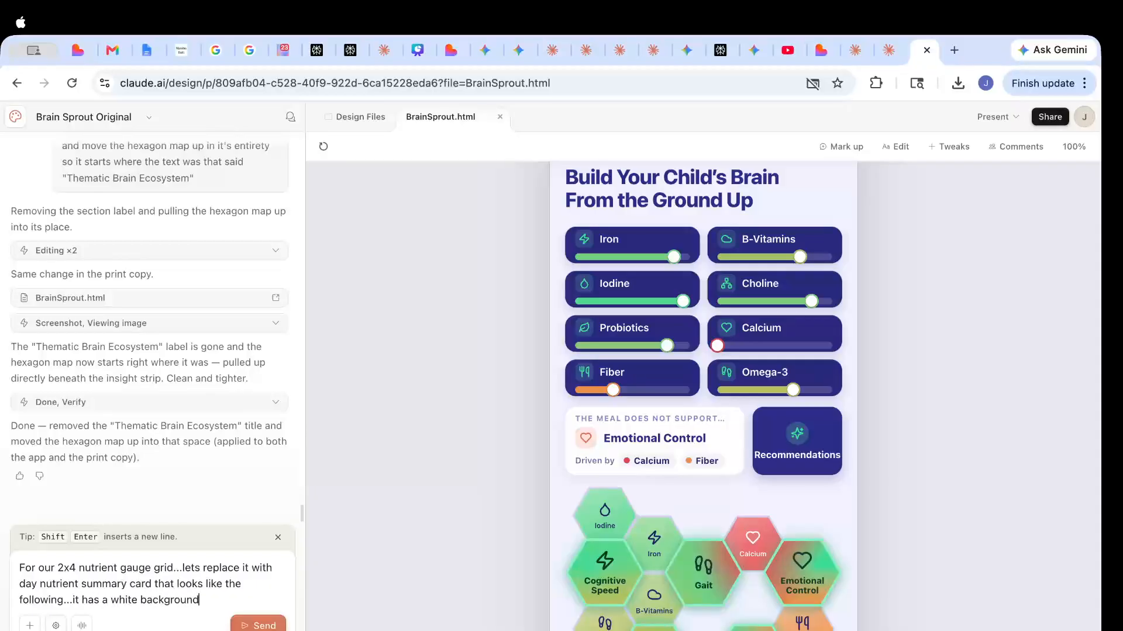
{"action": "type", "text": " like the \"The Meal"}
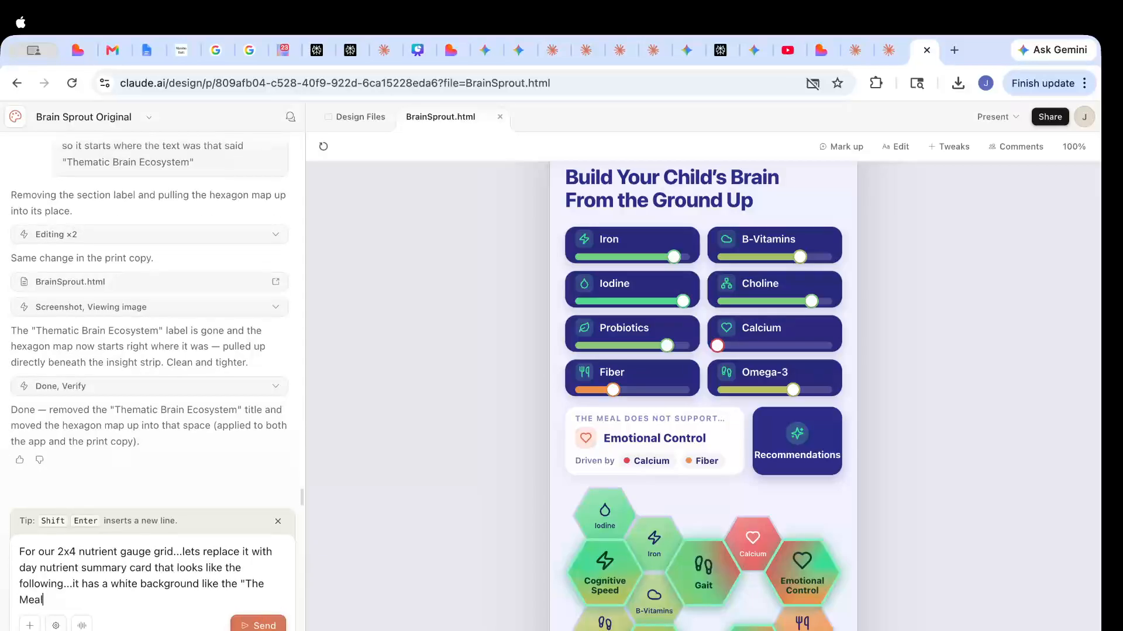
{"action": "type", "text": " Does Not Support\" section"}
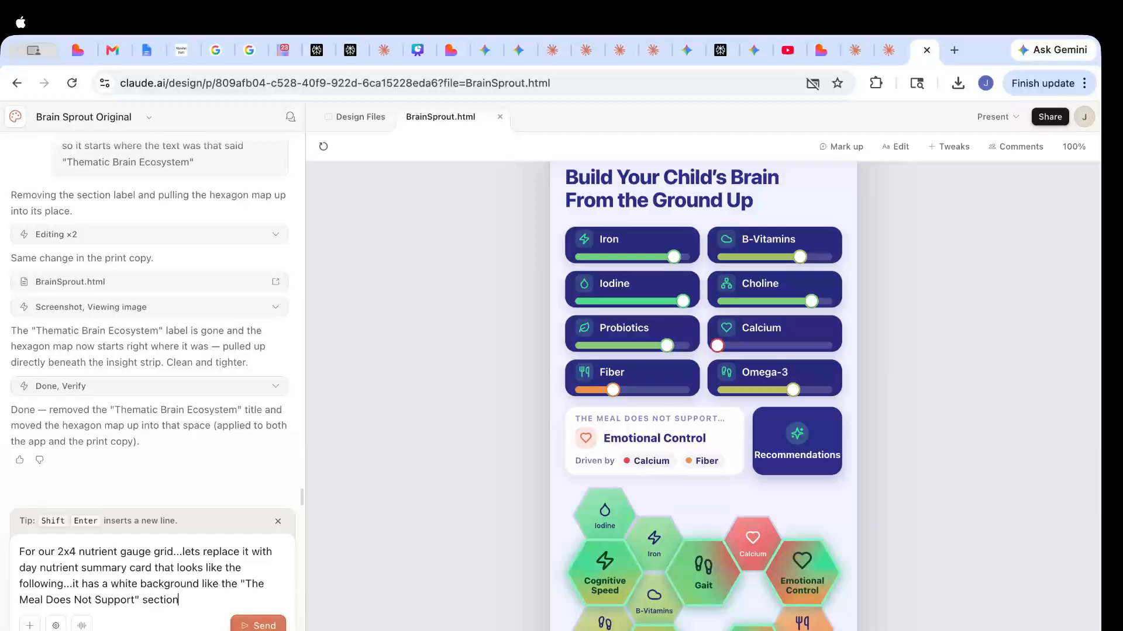
{"action": "type", "text": ", although it remains a s"}
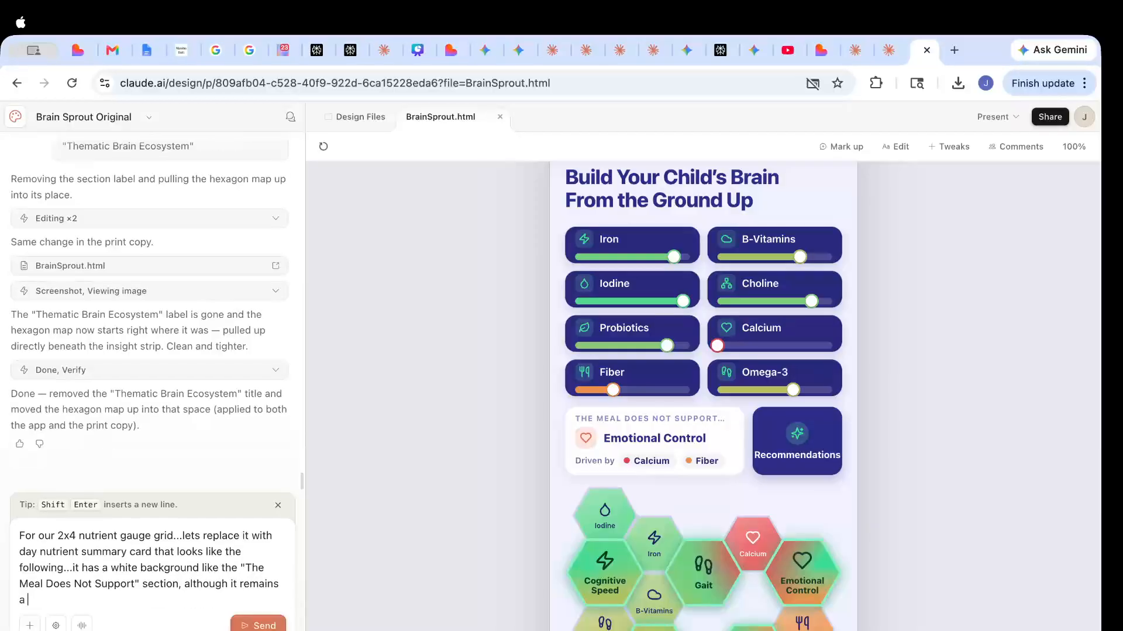
{"action": "type", "text": "eparate section."}
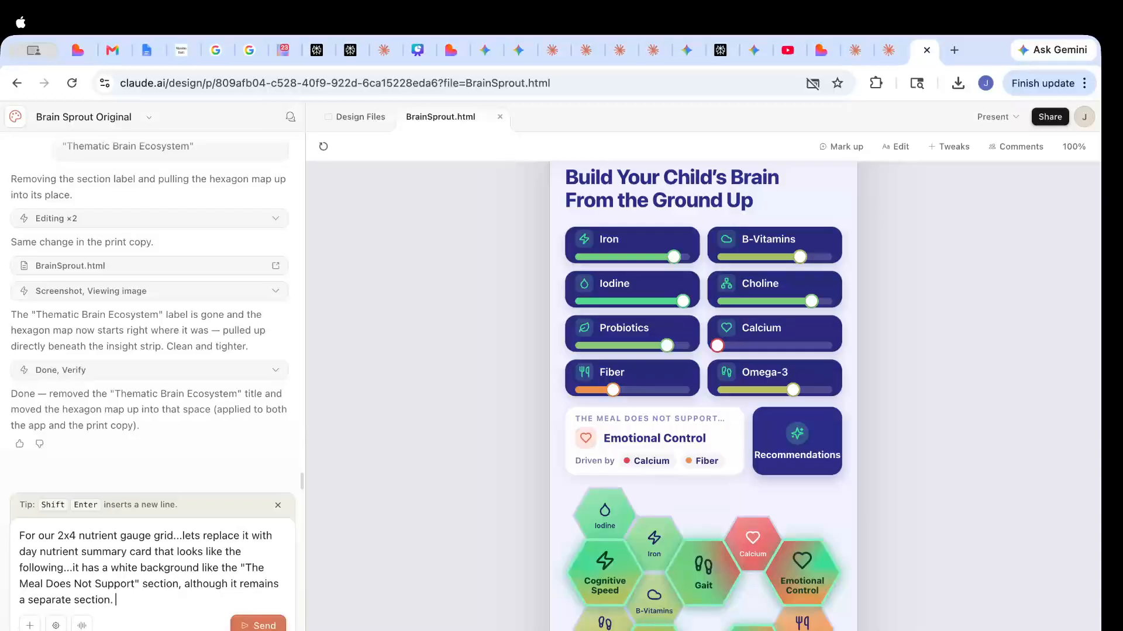
Specify that the card has 3 vertical sections, with the very top one a header of no more than 7% of its height
{"action": "key", "text": "Caps_Lock"}
{"action": "type", "text": "It has 3 vertical sections. "}
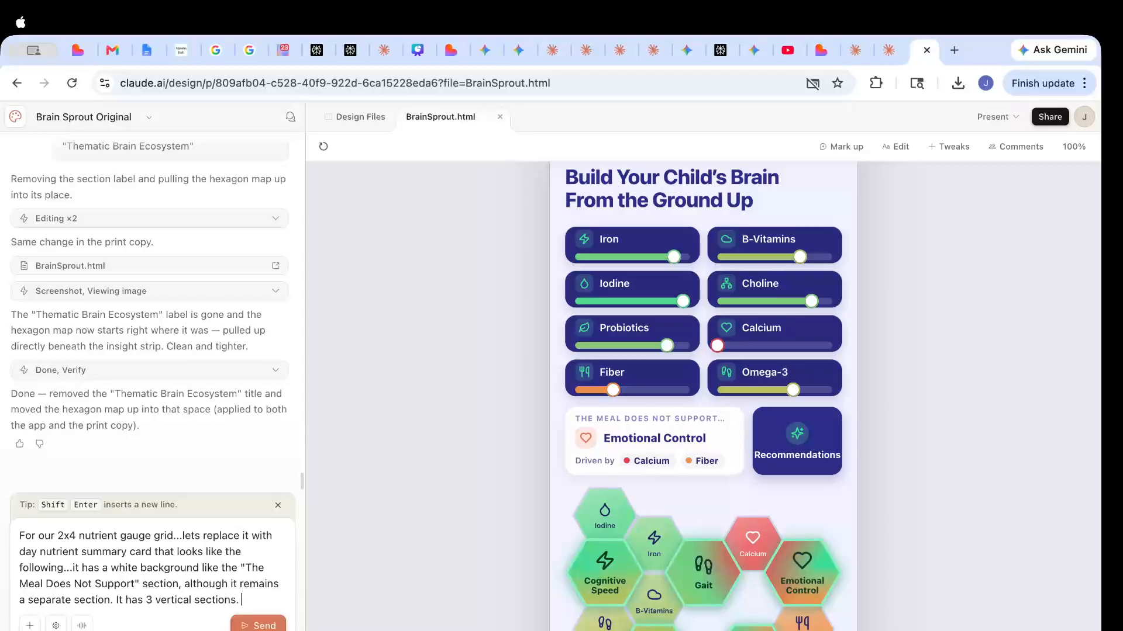
{"action": "type", "text": "The very top sectio"}
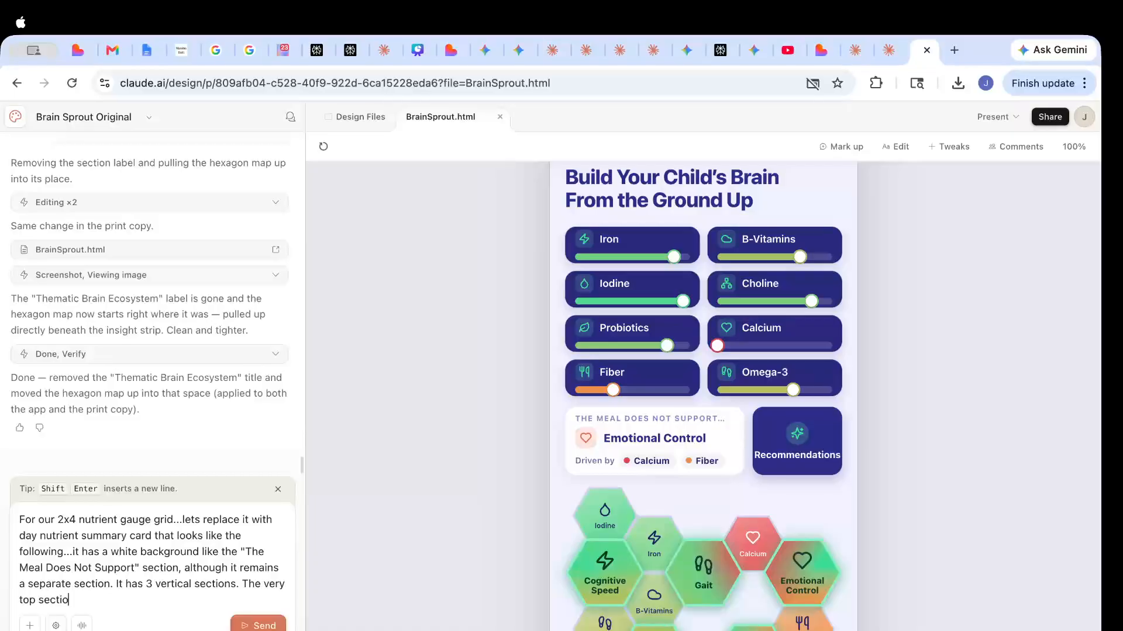
{"action": "type", "text": "n is a header, no more than "}
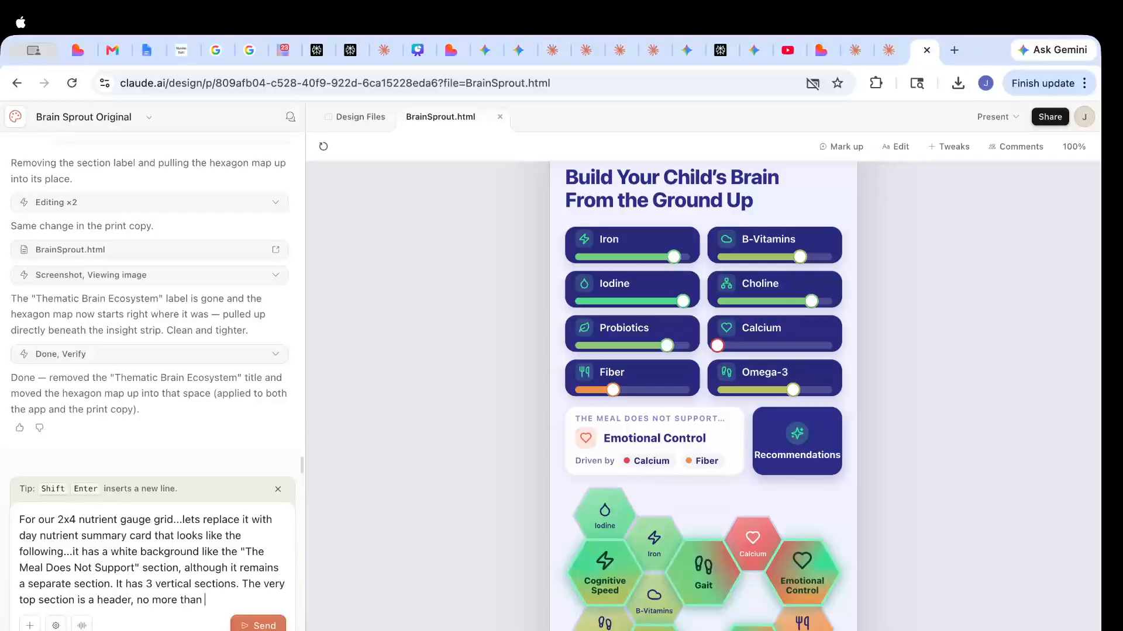
{"action": "type", "text": "10"}
{"action": "key", "text": "BackSpace"}
{"action": "key", "text": "BackSpace"}
{"action": "type", "text": "7% of its height. The sec"}
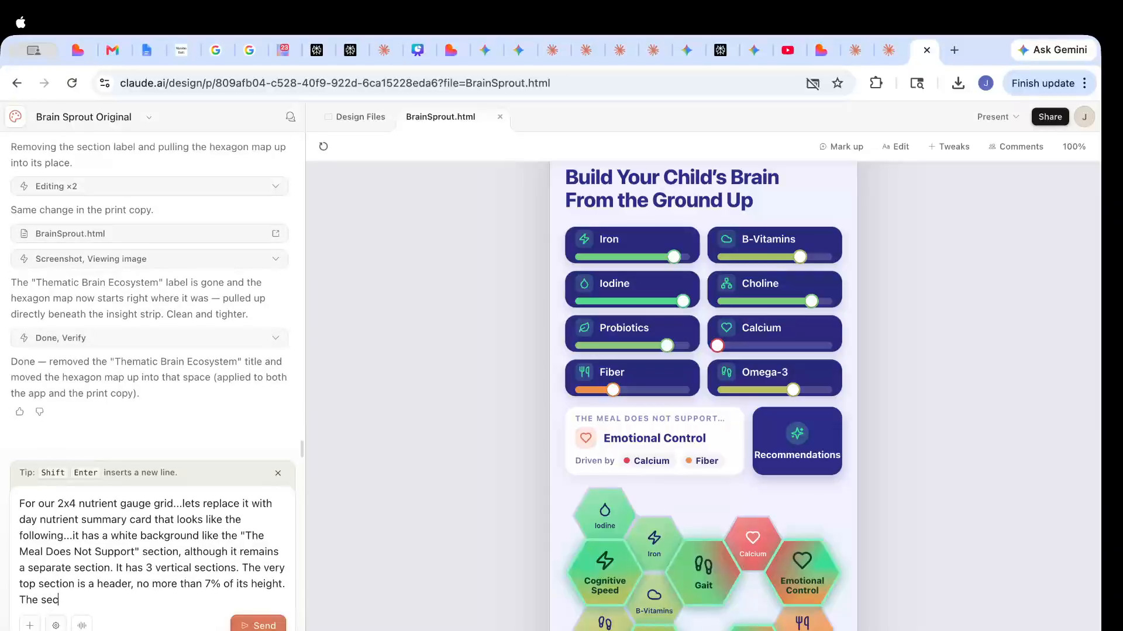
Describe the card's second section in the prompt as its "Scan Button or Scanned Photo..." section
{"action": "type", "text": "ond section will be its "}
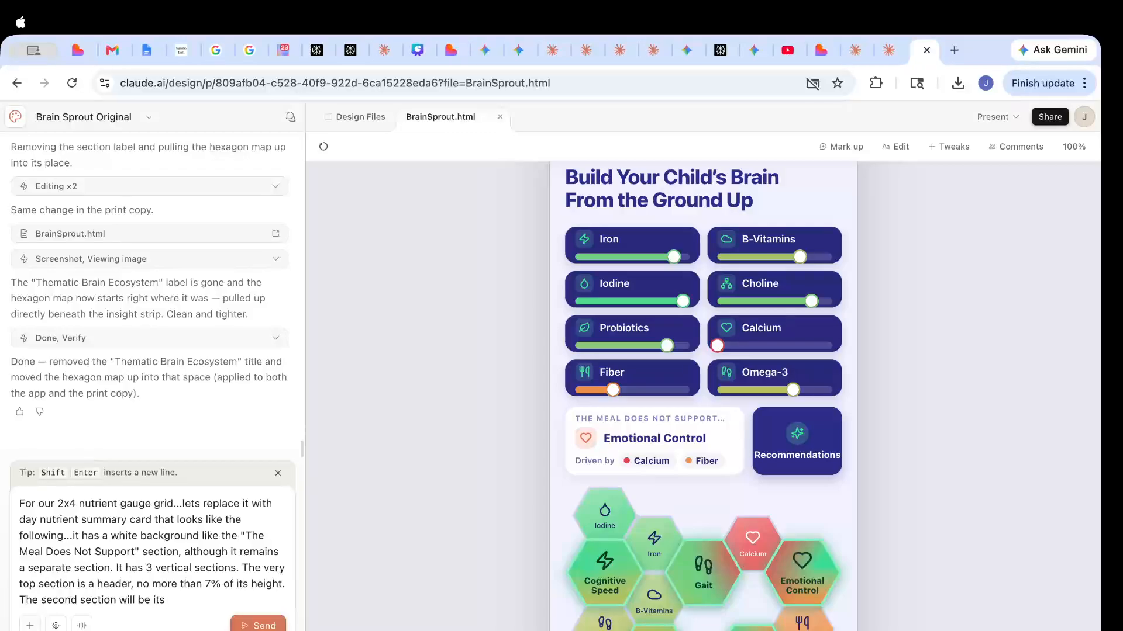
{"action": "type", "text": "Scanned Photo..."}
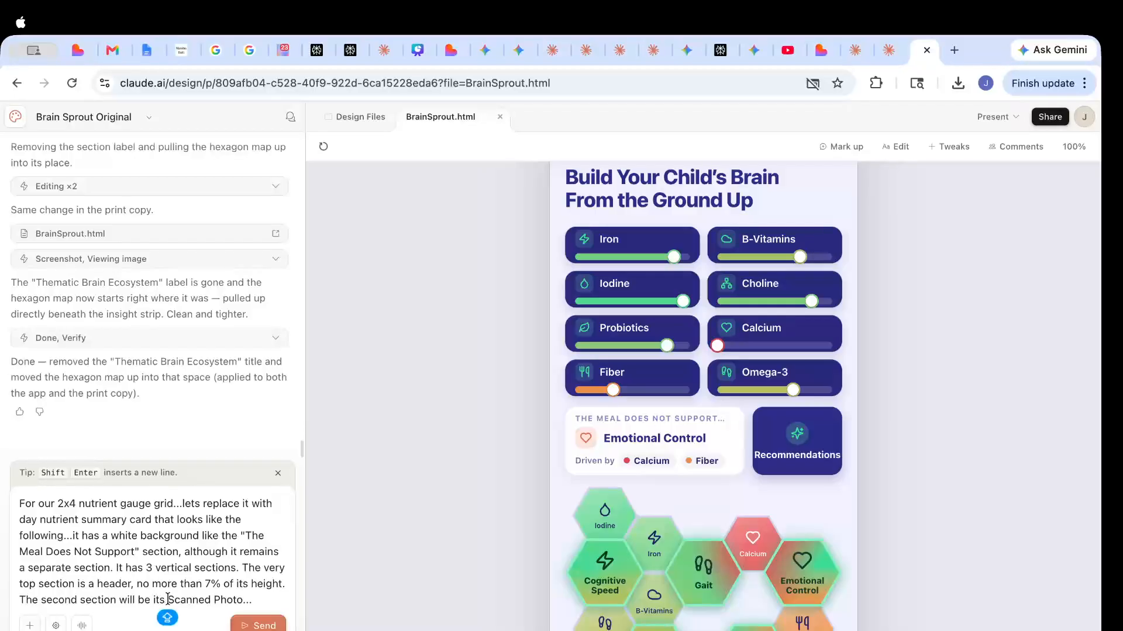
{"action": "left_click", "coordinate": [168, 614]}
{"action": "type", "text": "Scan Button "}
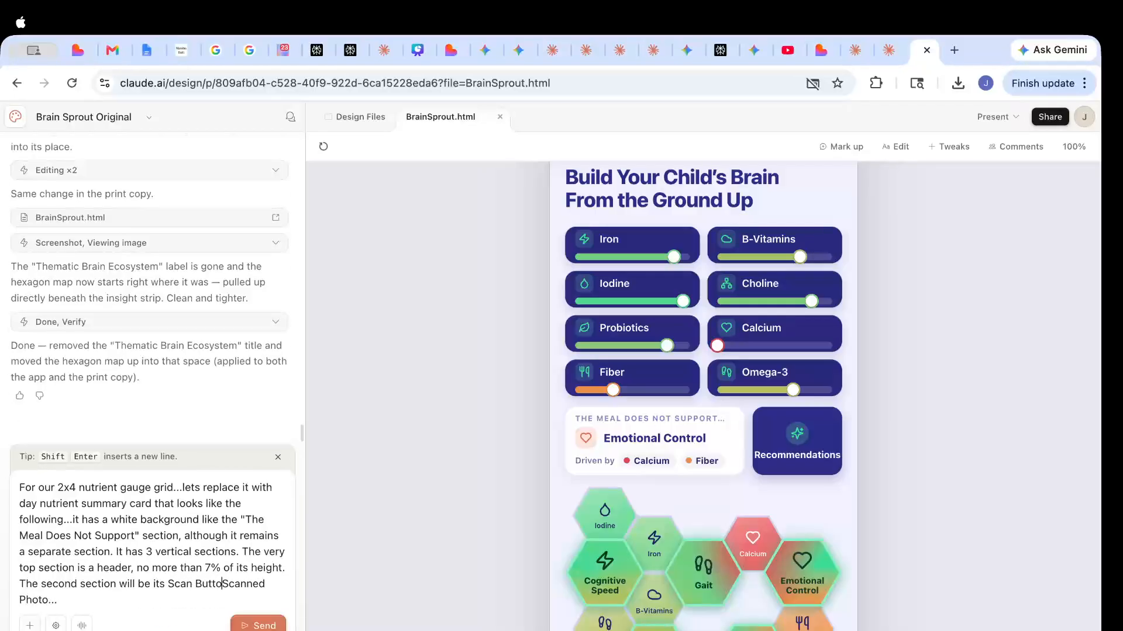
{"action": "type", "text": "or Scanned"}
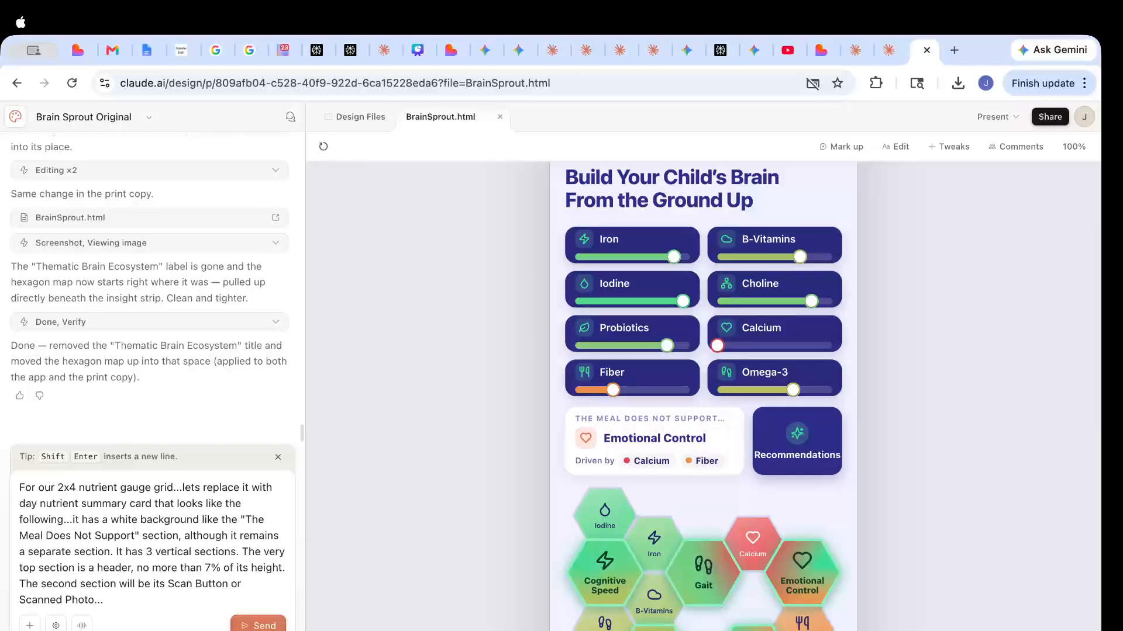
{"action": "type", "text": " Photo... section where"}
Specify a Number (in percents) and a Large Button as the contents of the second section
{"action": "type", "text": "A"}
{"action": "key", "text": "BackSpace"}
{"action": "type", "text": "a"}
{"action": "key", "text": "BackSpace"}
{"action": "type", "text": "a per"}
{"action": "key", "text": "BackSpace"}
{"action": "key", "text": "BackSpace"}
{"action": "key", "text": "BackSpace"}
{"action": "type", "text": "Number"}
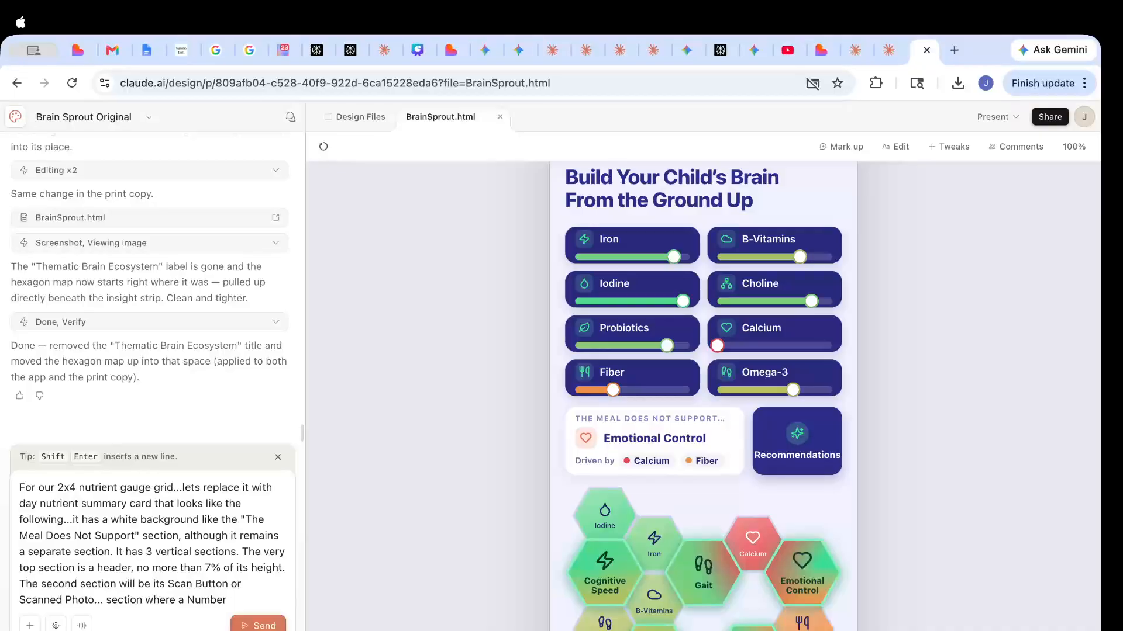
{"action": "type", "text": " (in percents"}
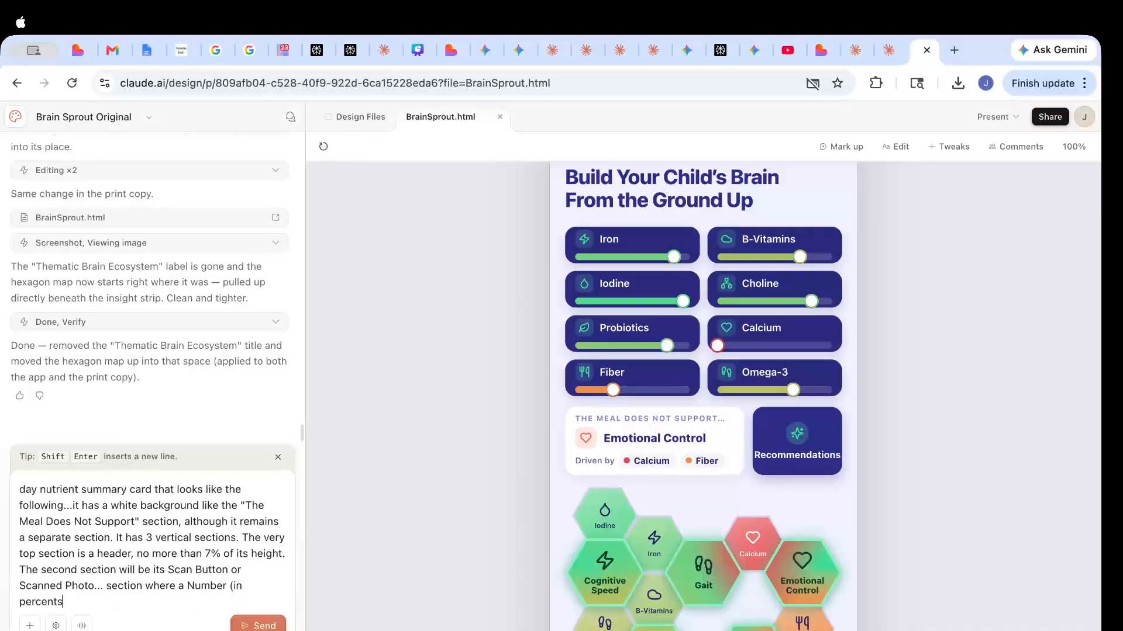
{"action": "type", "text": ") and Large Button\""}
{"action": "key", "text": "BackSpace"}
{"action": "type", "text": "that says"}
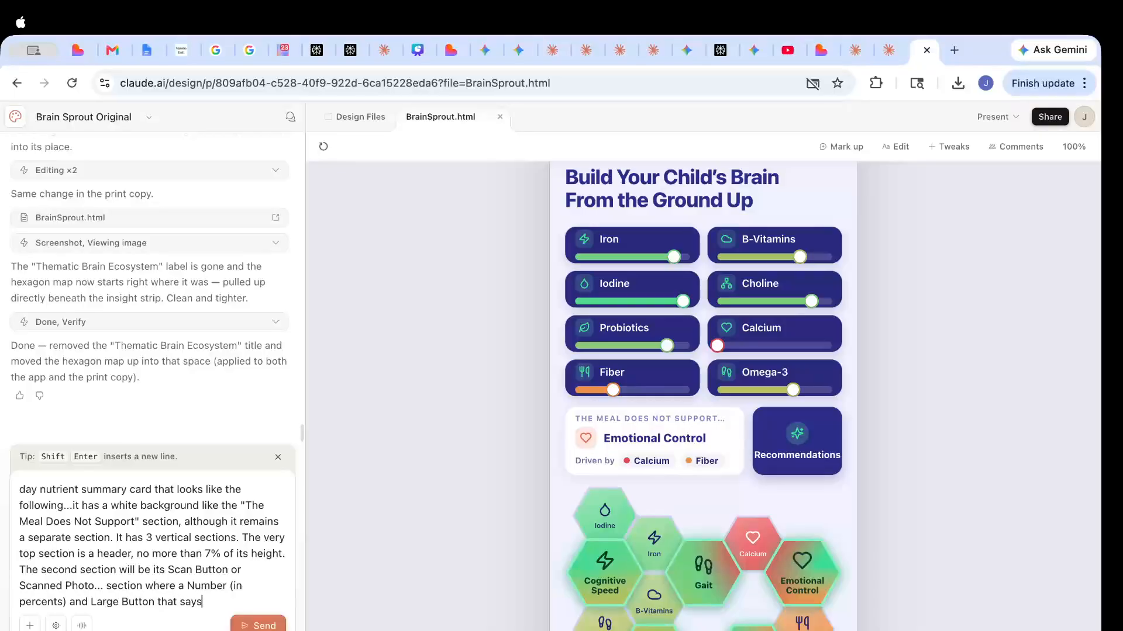
Give the large button's label in the prompt as "Scan Meal", with a capital S
{"action": "type", "text": " \"scan"}
{"action": "type", "text": "ph"}
{"action": "key", "text": "BackSpace"}
{"action": "key", "text": "BackSpace"}
{"action": "type", "text": "Meal\""}
{"action": "key", "text": "Left"}
{"action": "key", "text": "Left"}
{"action": "key", "text": "Left"}
{"action": "key", "text": "Left"}
{"action": "key", "text": "Left"}
{"action": "key", "text": "Left"}
{"action": "key", "text": "Left"}
{"action": "key", "text": "Left"}
{"action": "key", "text": "BackSpace"}
{"action": "type", "text": "S"}
State that the number and button appear centrally, one on either side of the center axis of the screen
{"action": "type", "text": " a"}
{"action": "type", "text": "ar at once"}
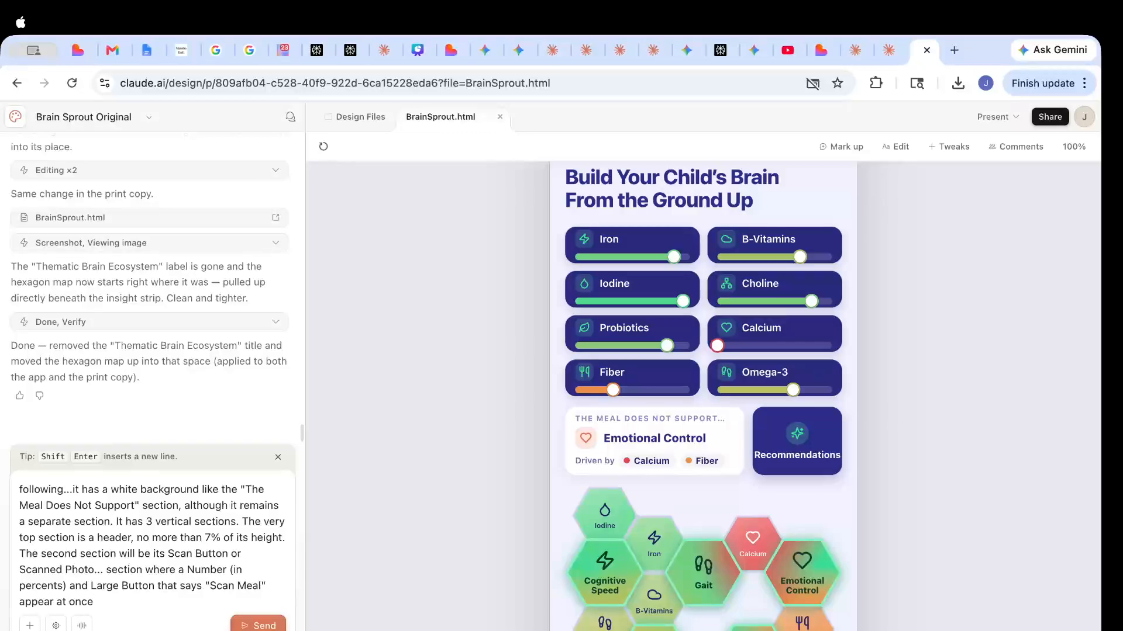
{"action": "key", "text": "BackSpace"}
{"action": "key", "text": "BackSpace"}
{"action": "key", "text": "BackSpace"}
{"action": "key", "text": "BackSpace"}
{"action": "key", "text": "BackSpace"}
{"action": "key", "text": "BackSpace"}
{"action": "key", "text": "BackSpace"}
{"action": "type", "text": "centrally, one on either side o"}
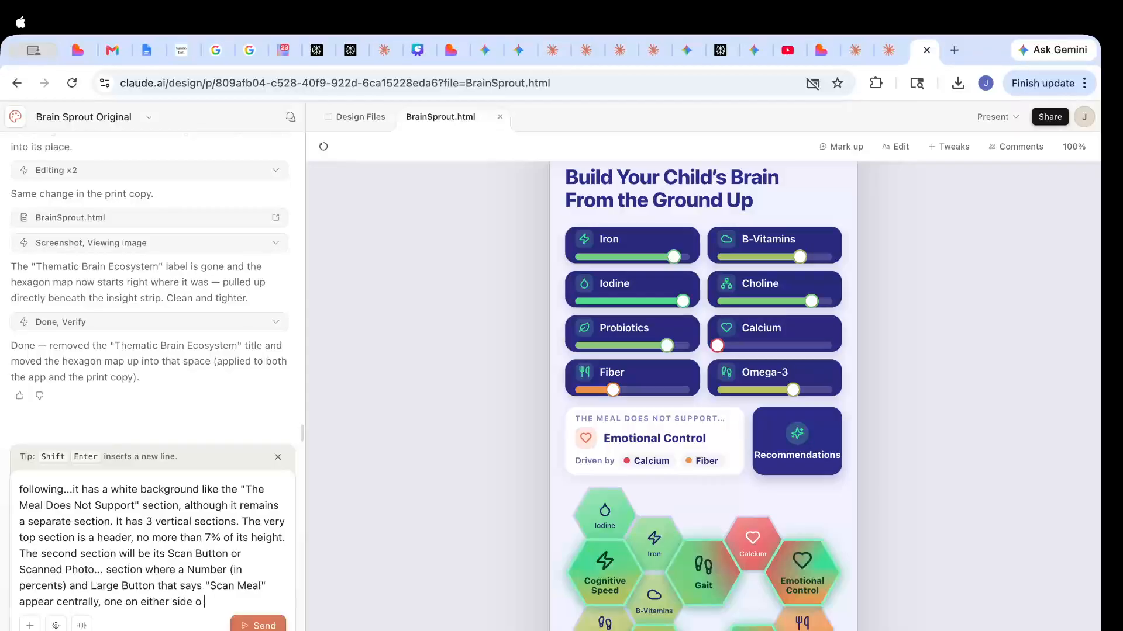
{"action": "type", "text": "f the sent"}
{"action": "key", "text": "BackSpace"}
{"action": "key", "text": "BackSpace"}
{"action": "key", "text": "BackSpace"}
{"action": "key", "text": "BackSpace"}
{"action": "type", "text": "center axis o"}
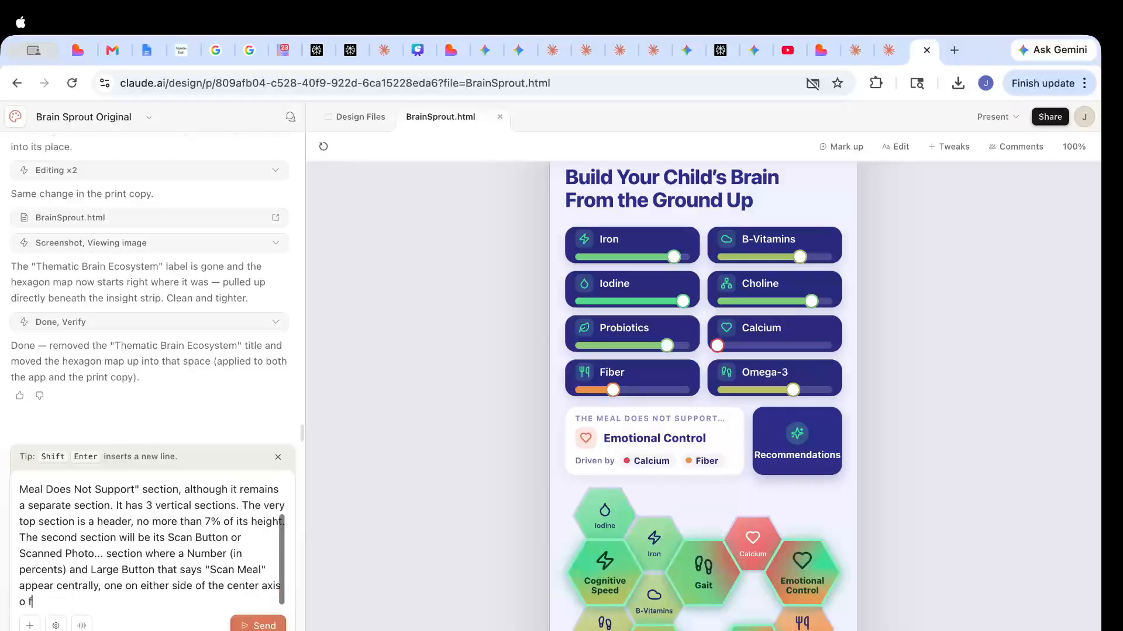
{"action": "type", "text": "f the "}
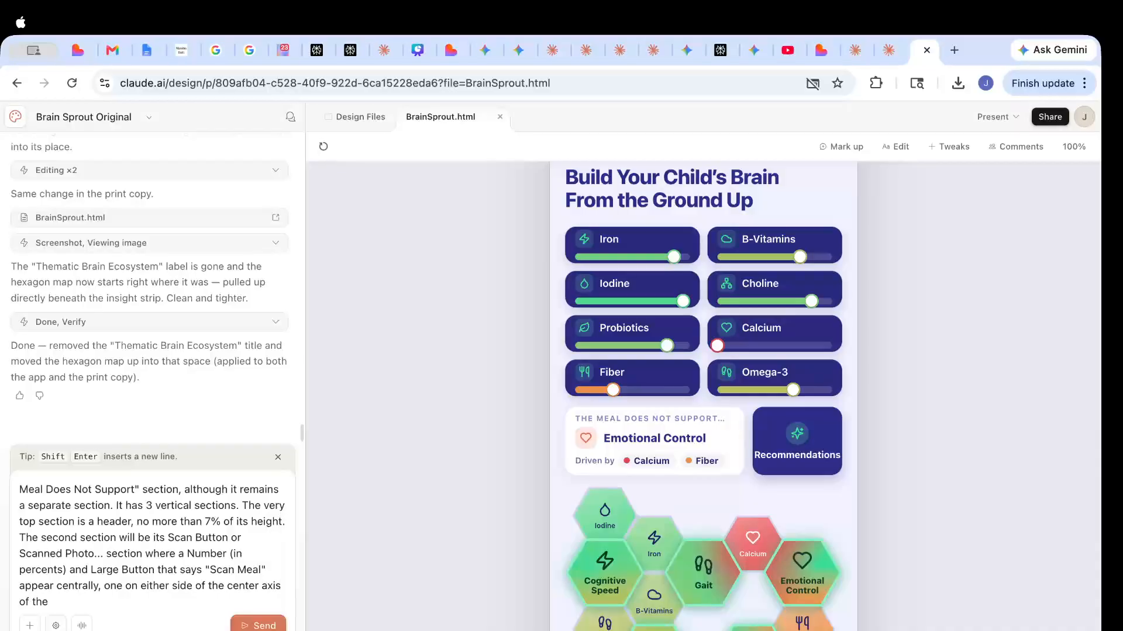
{"action": "type", "text": "scree"}
{"action": "type", "text": "n. Their"}
Add to the prompt that the Number displays at about 20% of screen width
{"action": "key", "text": "BackSpace"}
{"action": "key", "text": "BackSpace"}
{"action": "type", "text": "y"}
{"action": "key", "text": "BackSpace"}
{"action": "key", "text": "BackSpace"}
{"action": "type", "text": "Number"}
{"action": "key", "text": "BackSpace"}
{"action": "key", "text": "BackSpace"}
{"action": "key", "text": "BackSpace"}
{"action": "key", "text": "BackSpace"}
{"action": "key", "text": "BackSpace"}
{"action": "key", "text": "BackSpace"}
{"action": "key", "text": "BackSpace"}
{"action": "type", "text": "he Number displays at "}
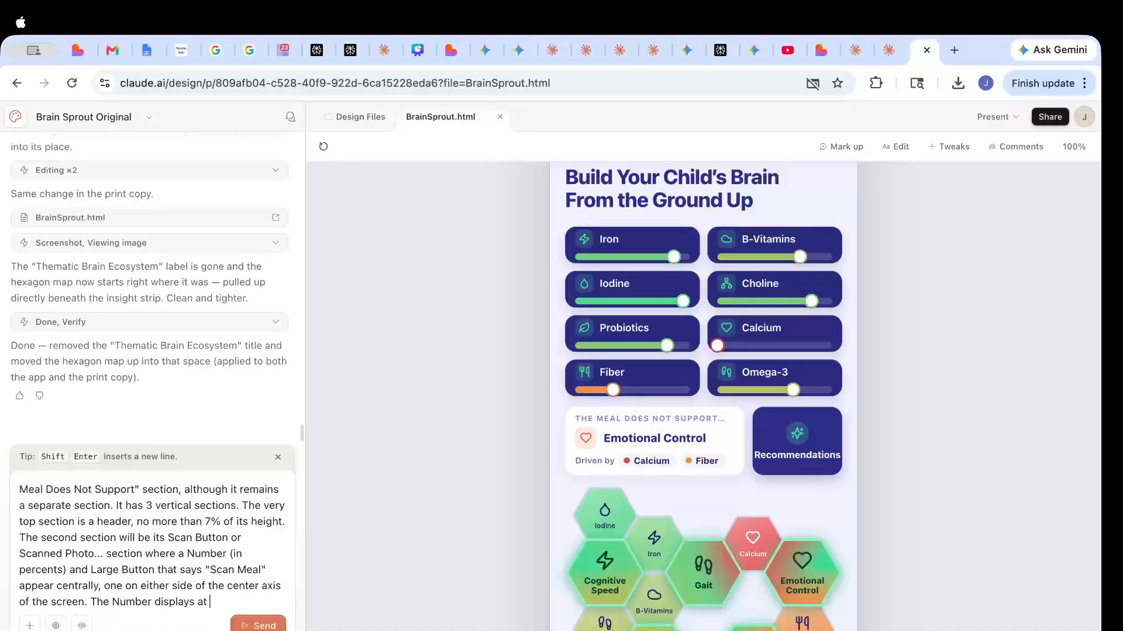
{"action": "type", "text": "about"}
{"action": "type", "text": " 25% of t"}
{"action": "key", "text": "BackSpace"}
{"action": "key", "text": "BackSpace"}
{"action": "key", "text": "BackSpace"}
{"action": "key", "text": "BackSpace"}
{"action": "key", "text": "BackSpace"}
{"action": "type", "text": "0% of screen "}
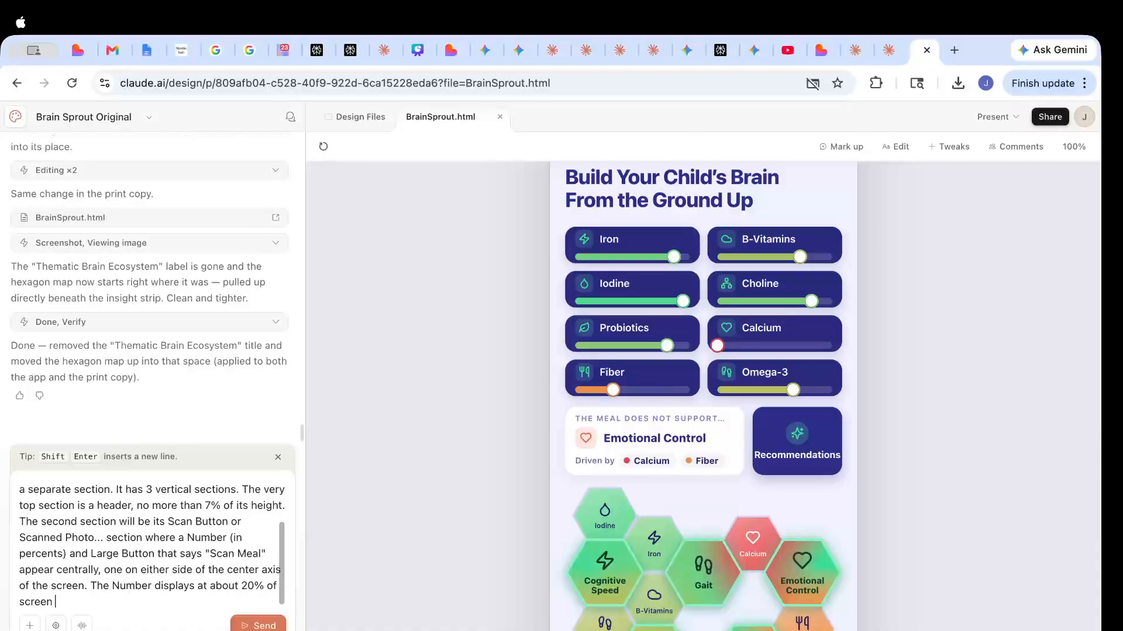
{"action": "type", "text": "width and the"}
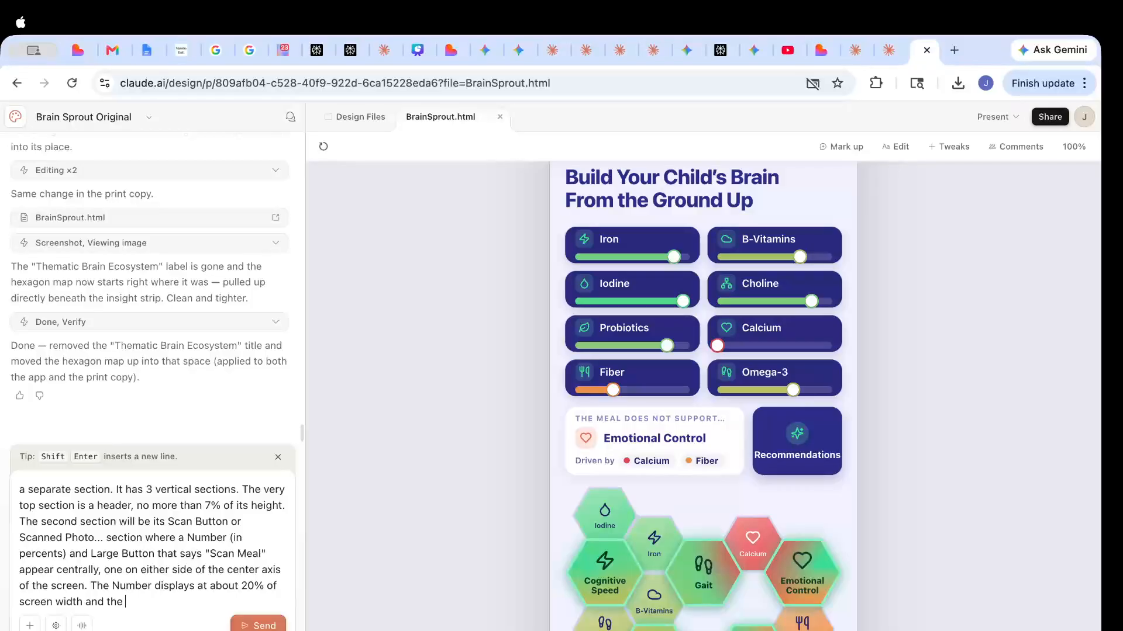
Add that the green scan button appears at about 20% of screen width, and start the sentence about the 3rd section
{"action": "type", "text": "scan butttoon (green) appear"}
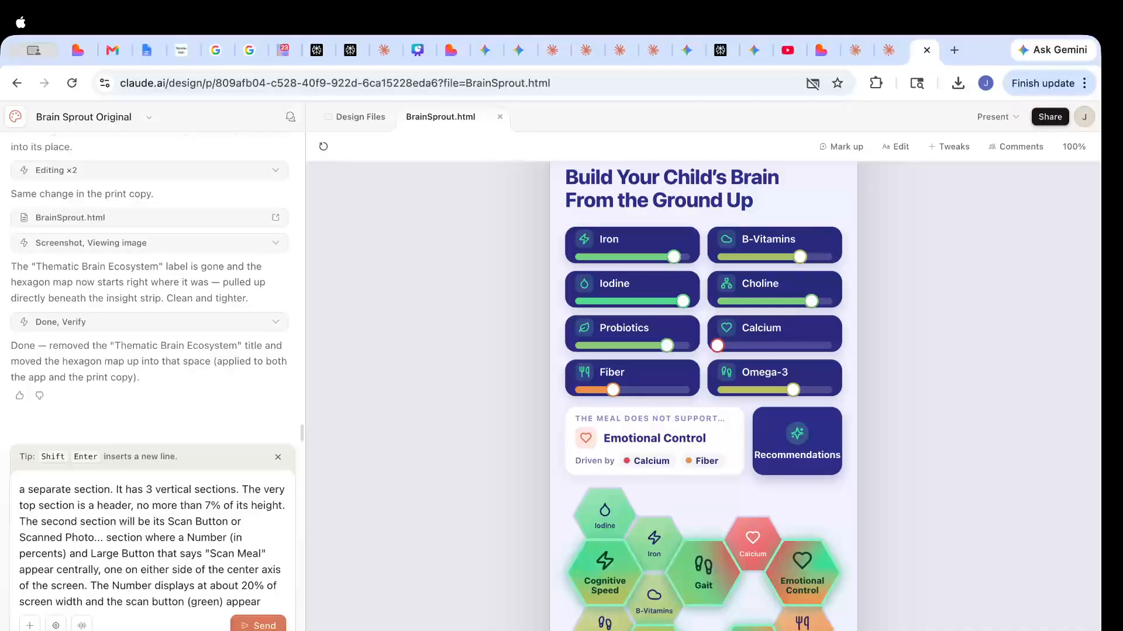
{"action": "type", "text": "s at abou"}
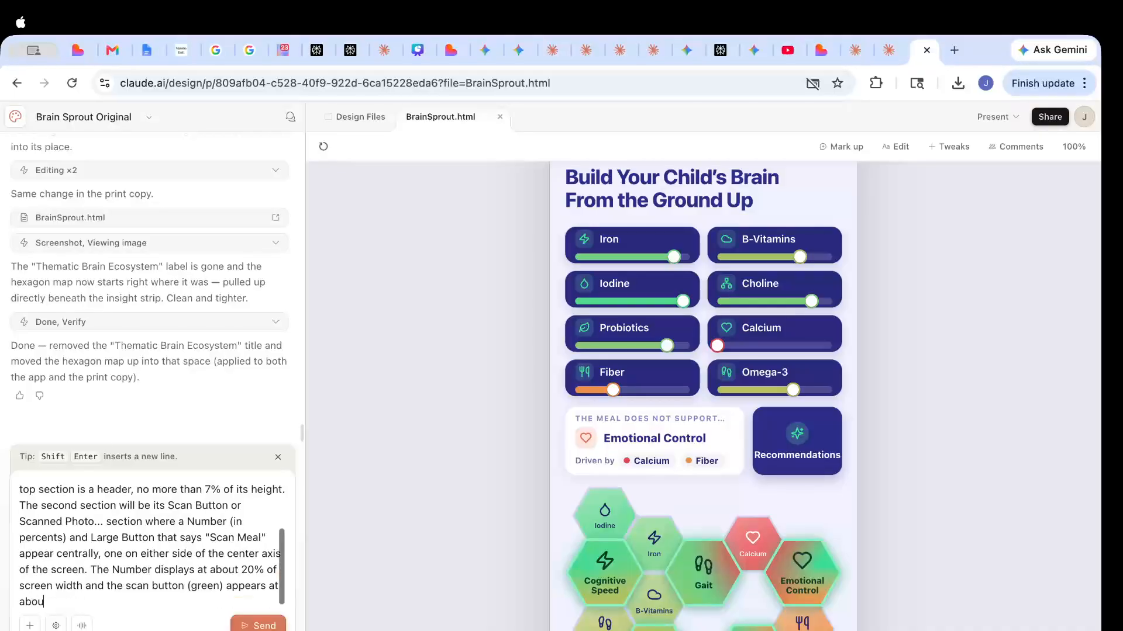
{"action": "type", "text": "t 20% of "}
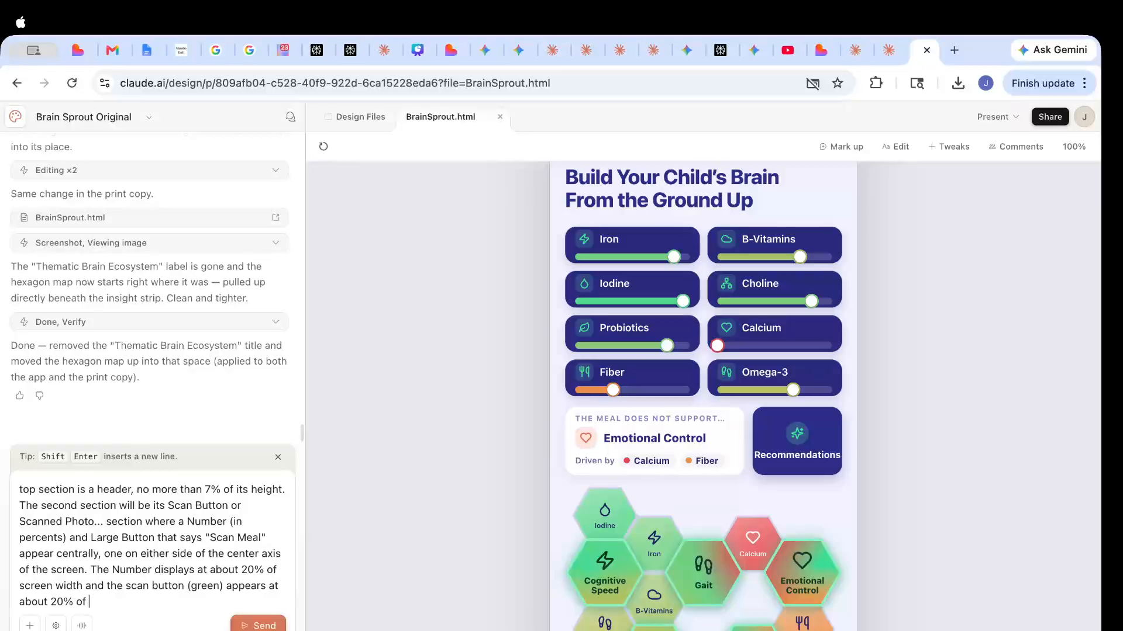
{"action": "type", "text": "screen width...the 3rd sect"}
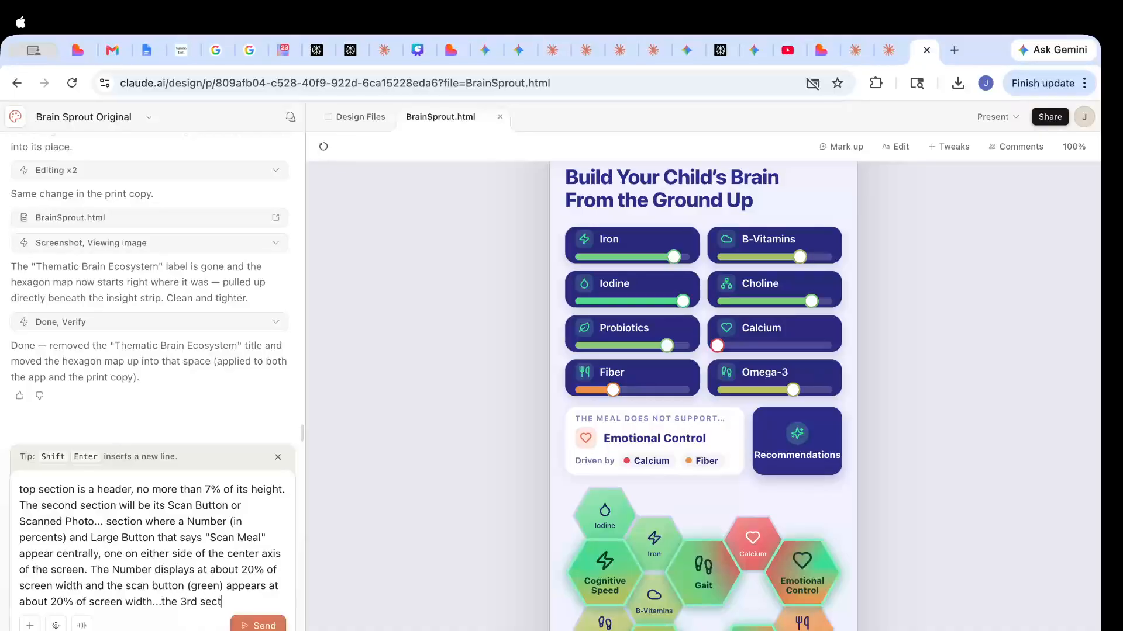
State in the prompt that the 3rd section is a 4x2 grid
{"action": "type", "text": "ion is a 4 x2"}
{"action": "key", "text": "BackSpace"}
{"action": "key", "text": "BackSpace"}
{"action": "type", "text": "x2 sec"}
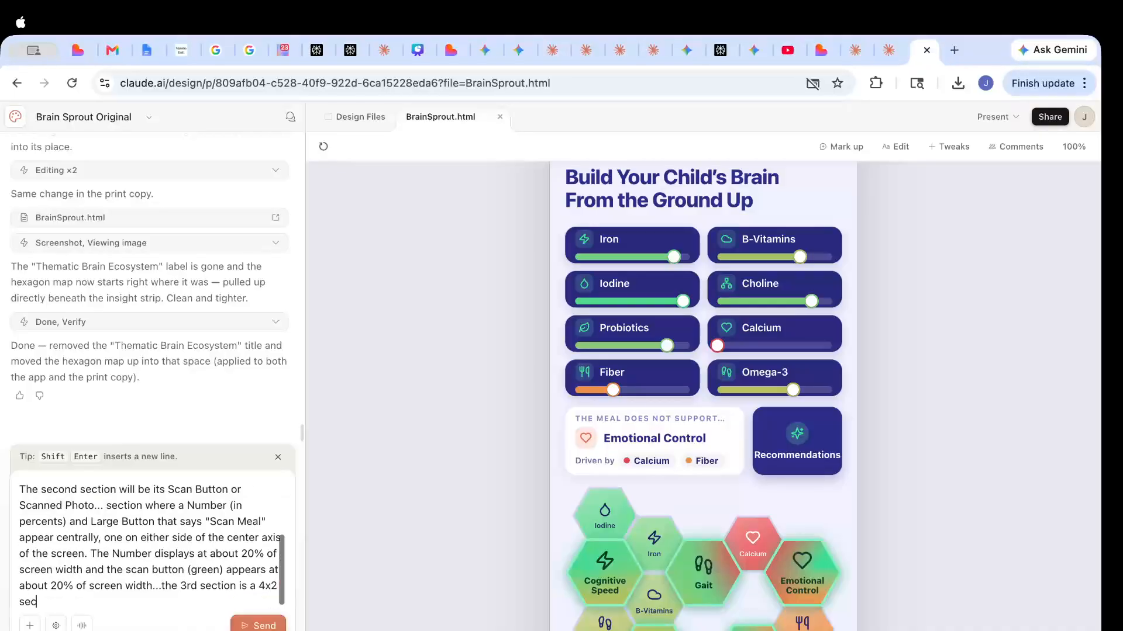
{"action": "key", "text": "BackSpace"}
{"action": "key", "text": "BackSpace"}
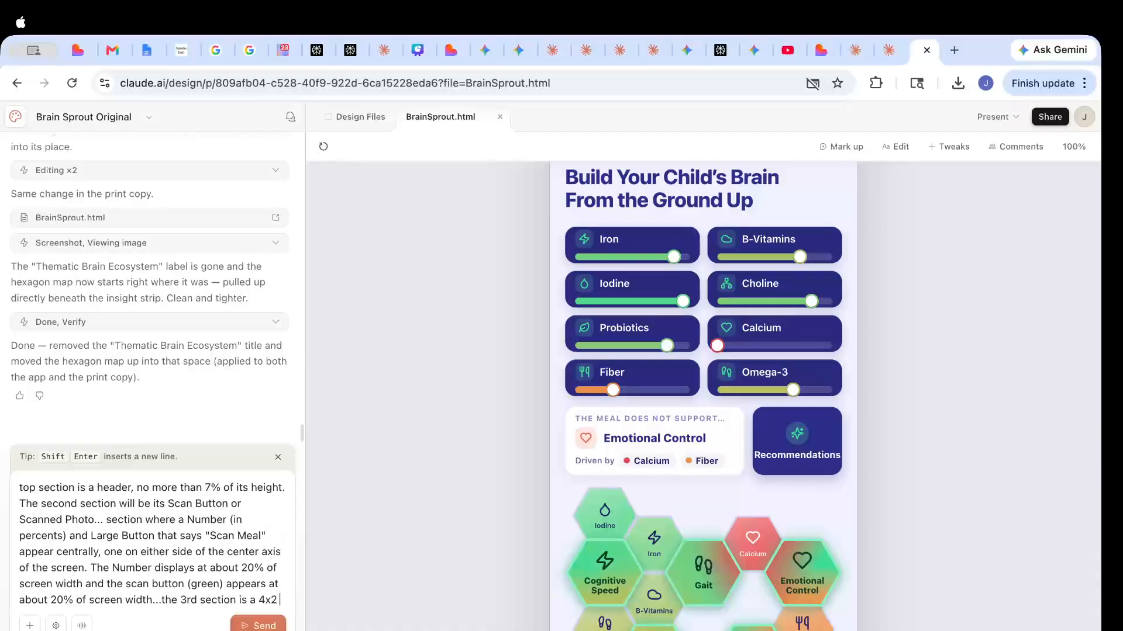
{"action": "type", "text": "grid of circu"}
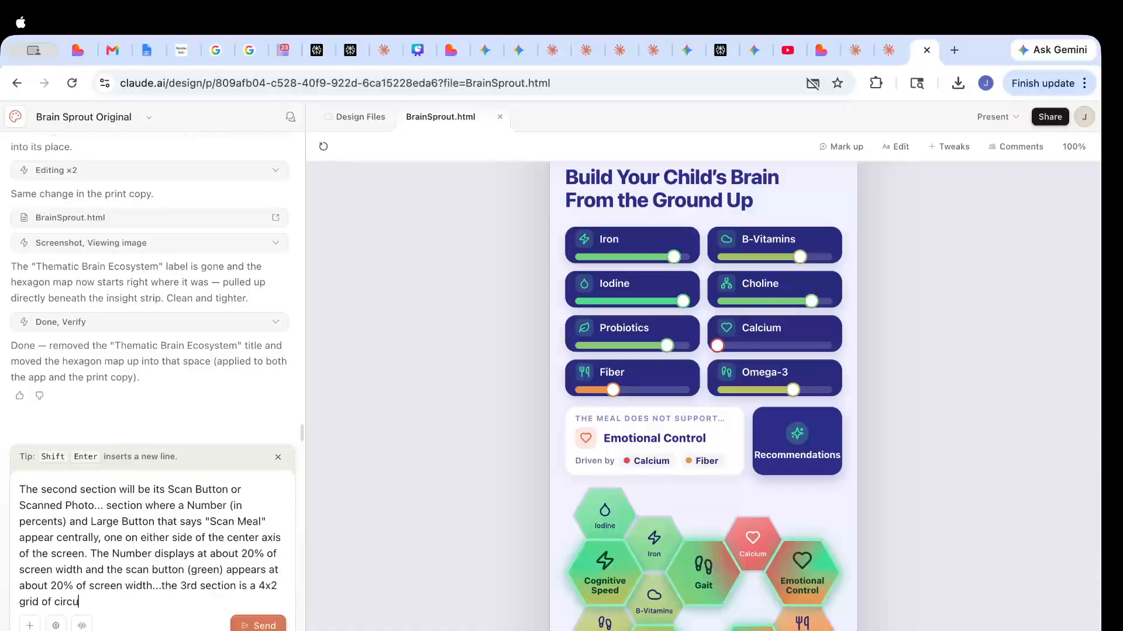
Complete the grid description in the prompt as "grid of circular gauges, each for one of"
{"action": "type", "text": "l"}
{"action": "type", "text": "ar g"}
{"action": "type", "text": "ua"}
{"action": "type", "text": "g"}
{"action": "type", "text": "es"}
{"action": "key", "text": "BackSpace"}
{"action": "key", "text": "BackSpace"}
{"action": "key", "text": "BackSpace"}
{"action": "key", "text": "BackSpace"}
{"action": "key", "text": "BackSpace"}
{"action": "key", "text": "BackSpace"}
{"action": "type", "text": "gauges, each o for one of"}
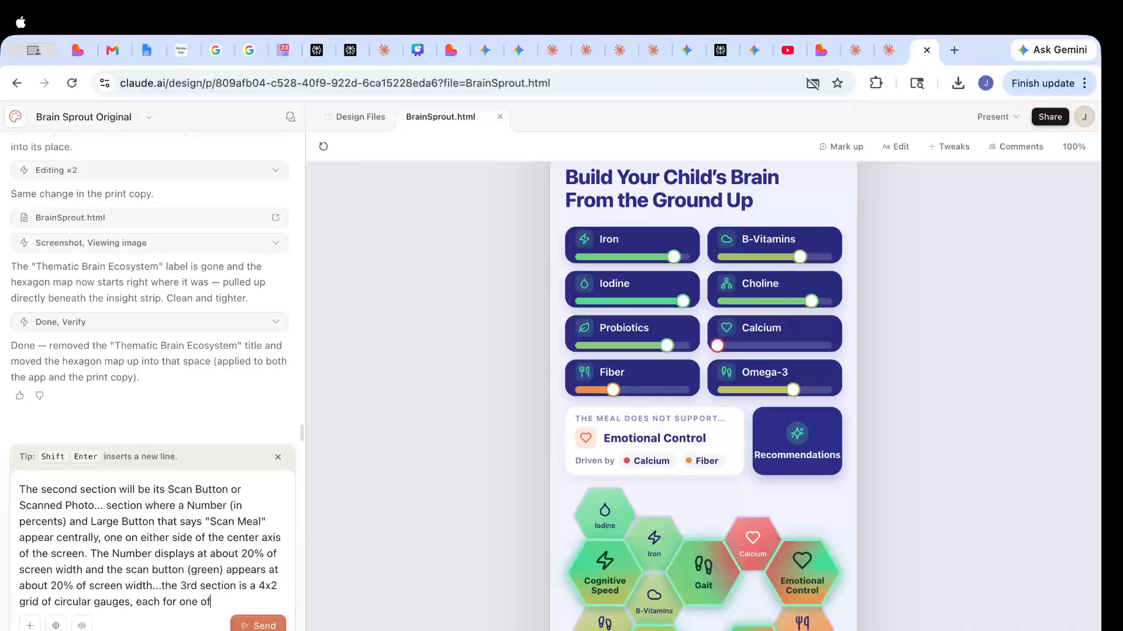
Continue with "our nutrients...." and list Iron, Iodine, Probiotics, Fiber, B-Vitamins, Choline, Calcium and Omega 3
{"action": "type", "text": " our neu"}
{"action": "key", "text": "BackSpace"}
{"action": "key", "text": "BackSpace"}
{"action": "type", "text": "utrients....Iron"}
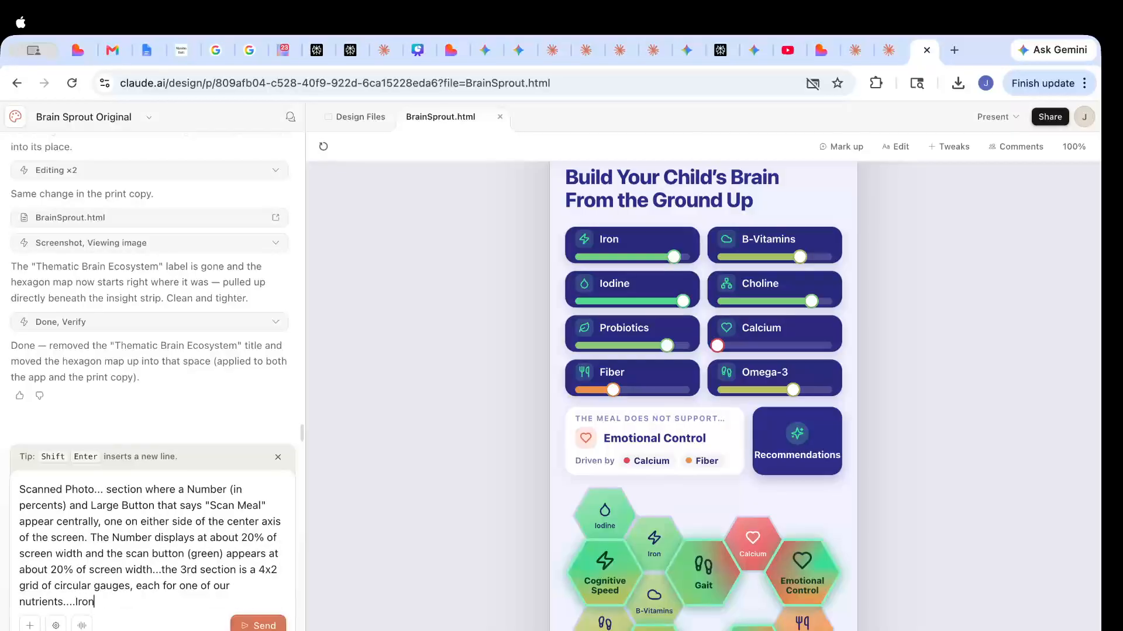
{"action": "type", "text": ", Iodine, Probiotics, Fiber,"}
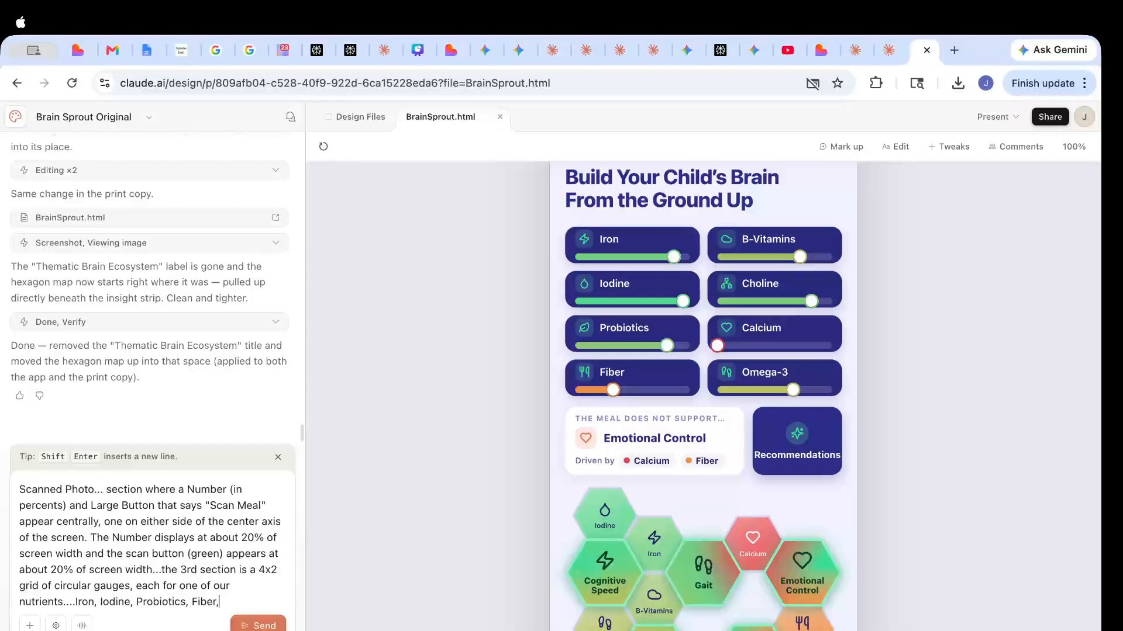
{"action": "type", "text": " B-Vitamins, Choline, Calcium"}
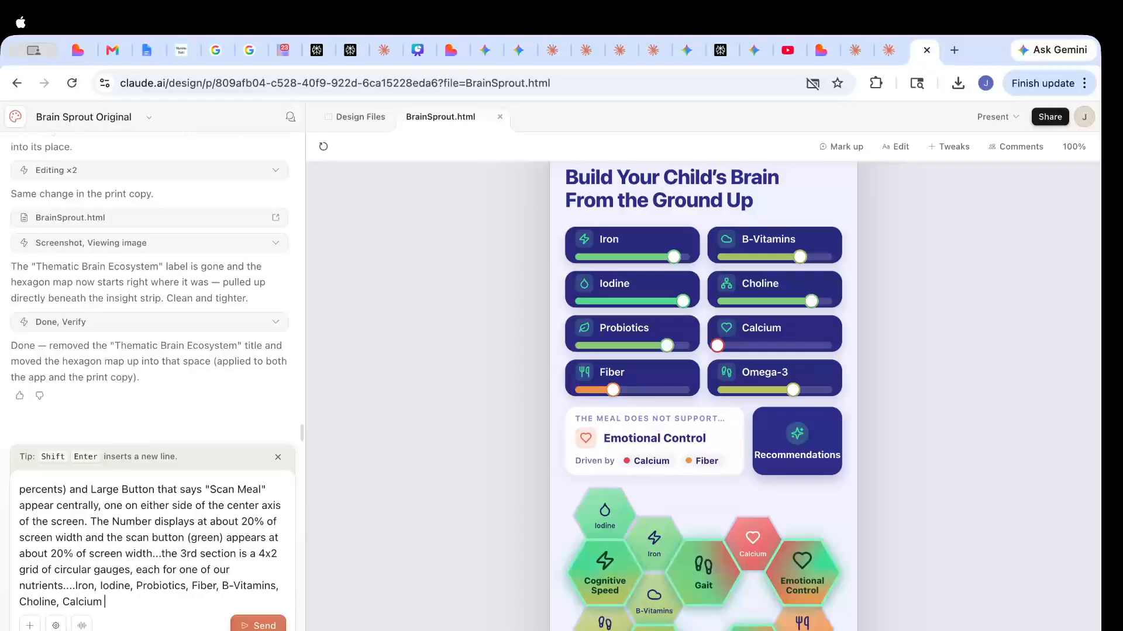
{"action": "type", "text": " and o"}
{"action": "key", "text": "BackSpace"}
{"action": "type", "text": "Omega 3."}
Insert after "The second section" that it is 45% of the nutrient summary card height
{"action": "scroll", "coordinate": [155, 538], "scroll_direction": "up", "scroll_amount": 2}
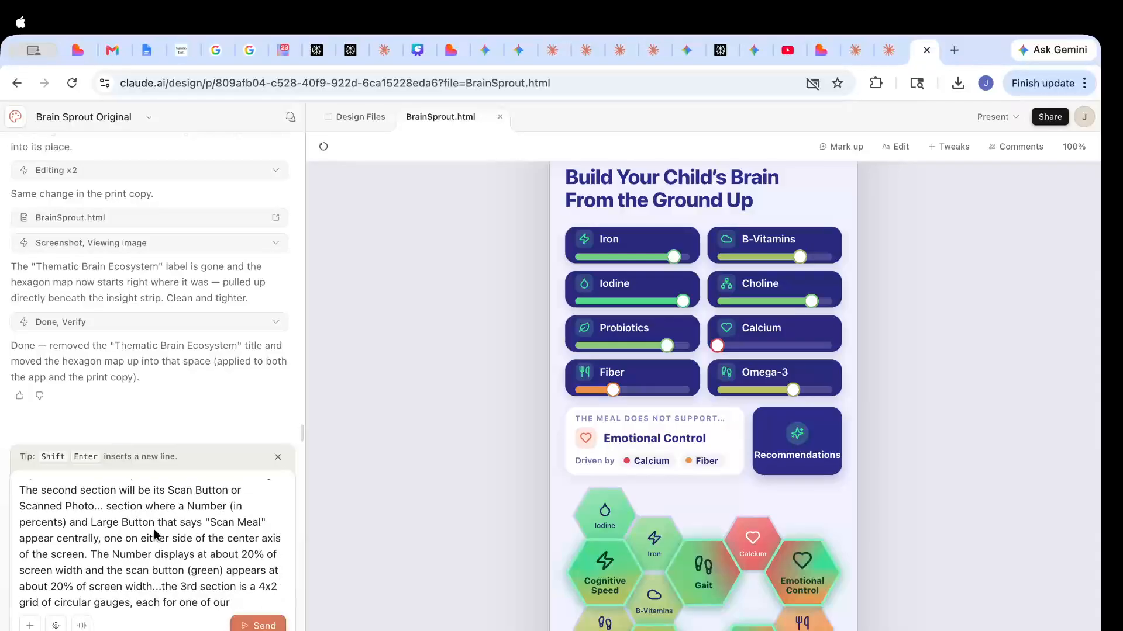
{"action": "scroll", "coordinate": [155, 534], "scroll_direction": "up", "scroll_amount": 1}
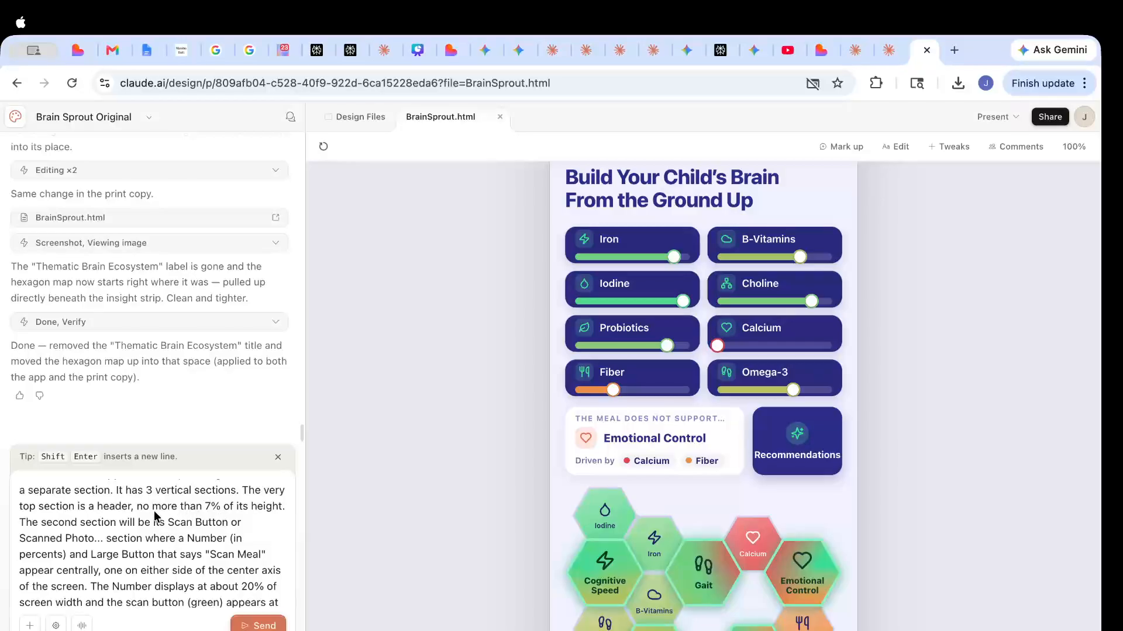
{"action": "left_click", "coordinate": [119, 523]}
{"action": "type", "text": ", is 45"}
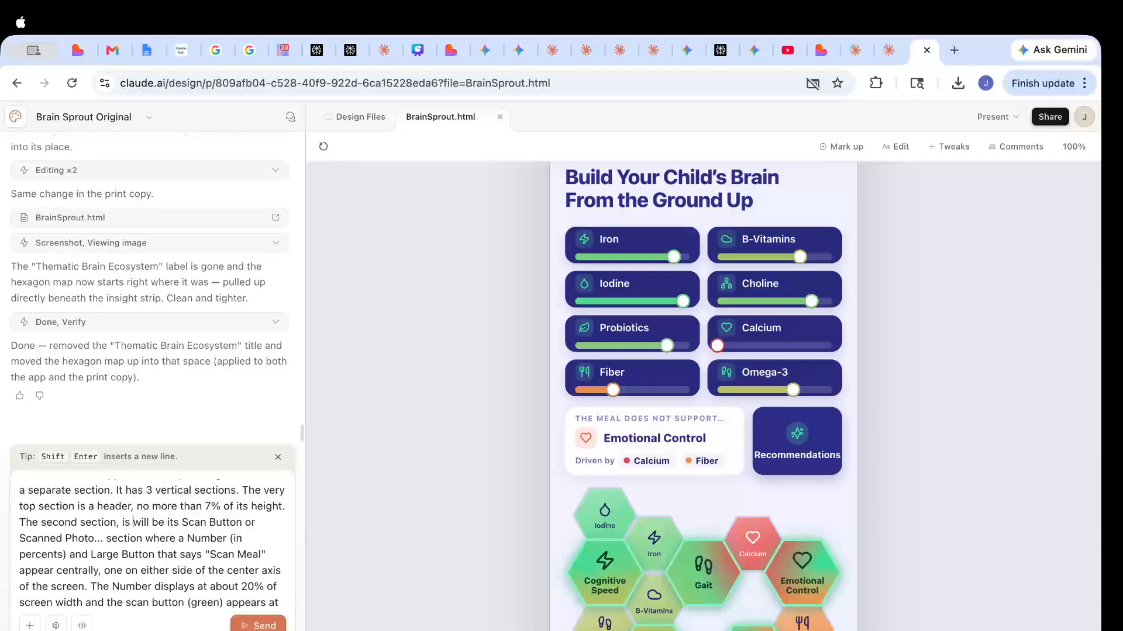
{"action": "type", "text": "% of the"}
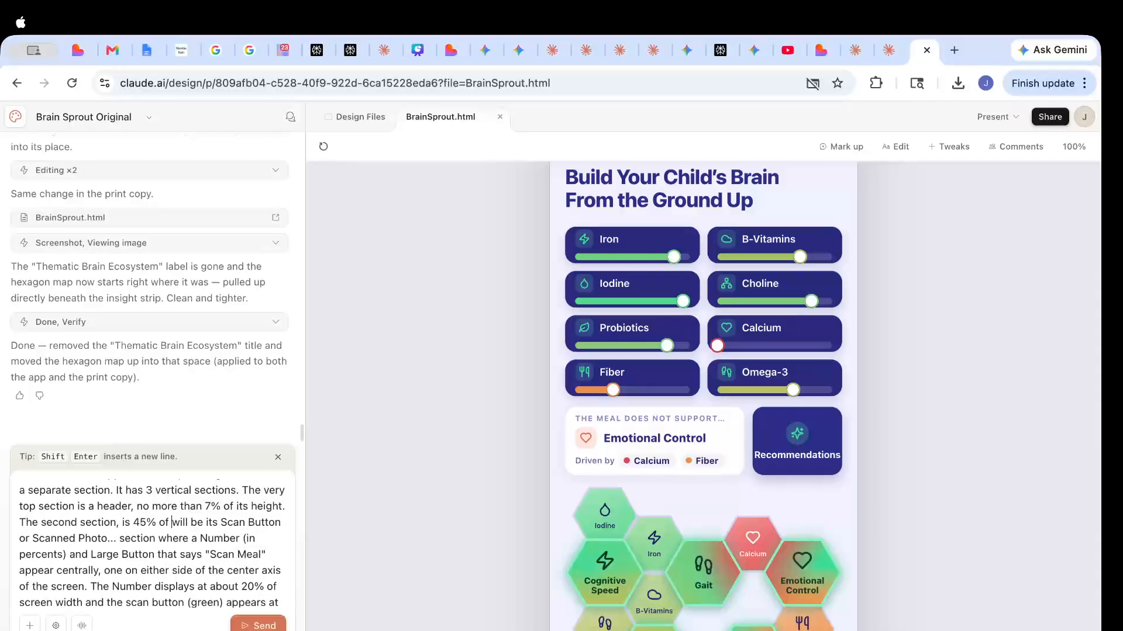
{"action": "scroll", "coordinate": [133, 507], "scroll_direction": "up", "scroll_amount": 3}
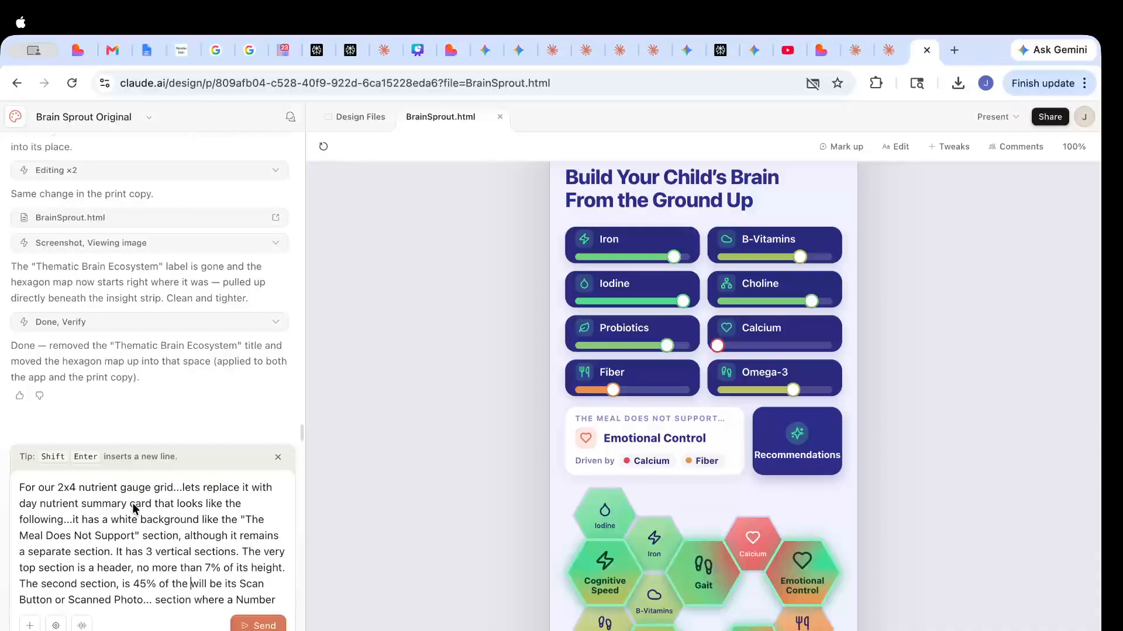
{"action": "scroll", "coordinate": [133, 507], "scroll_direction": "down", "scroll_amount": 2}
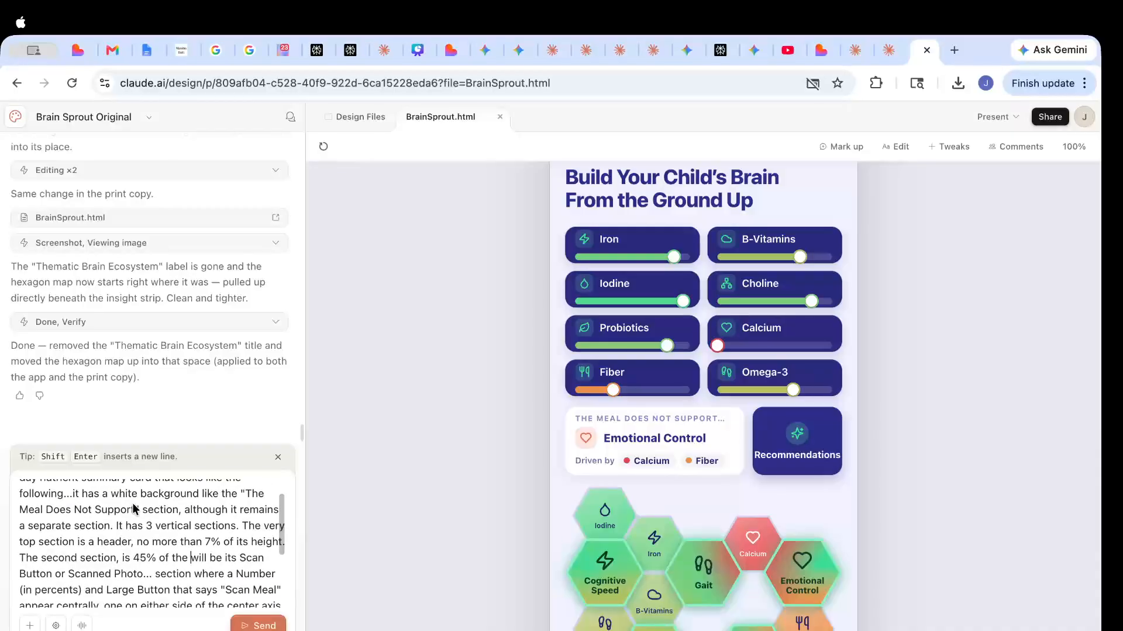
{"action": "type", "text": "nutrie"}
{"action": "type", "text": "nt summary car"}
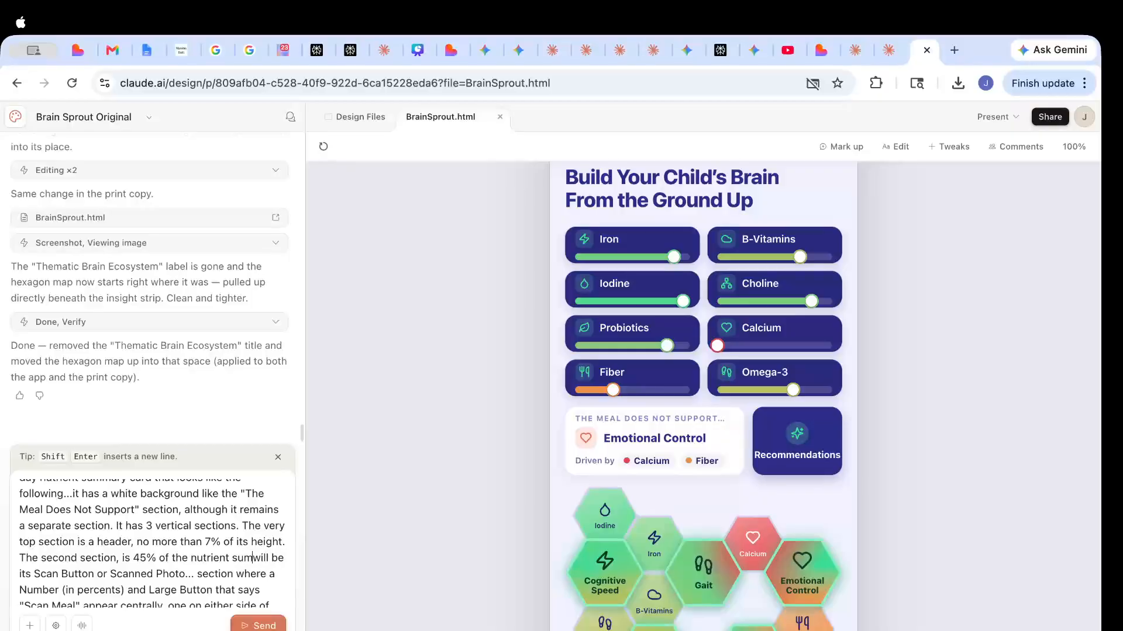
{"action": "type", "text": "d heigh"}
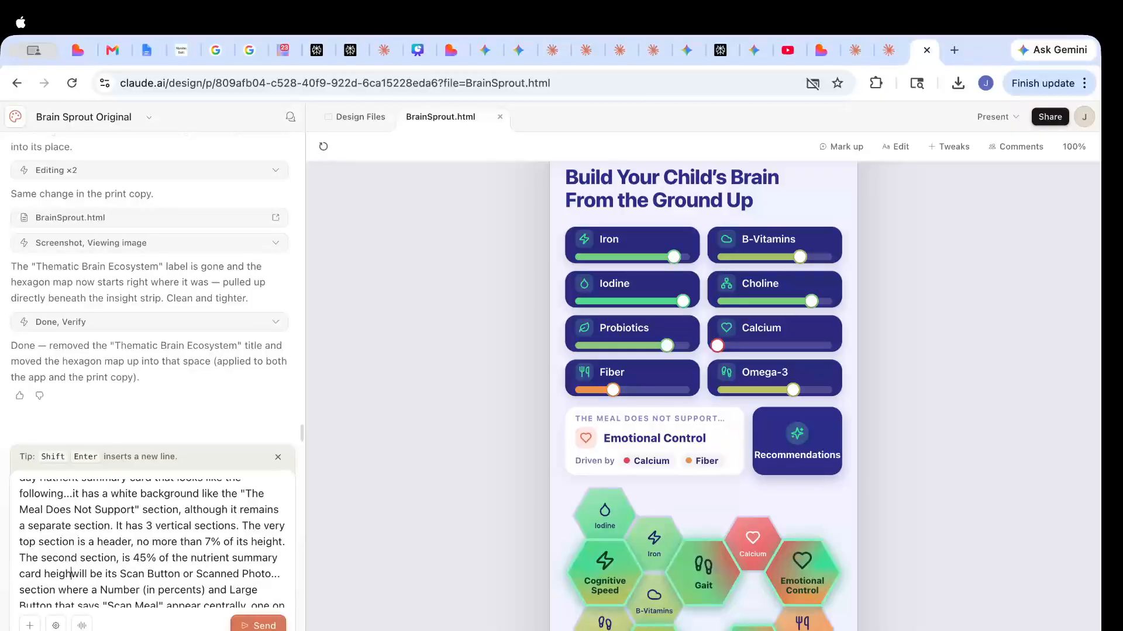
{"action": "type", "text": "t,"}
Insert ", will be 55%" after "the 3rd section" in the prompt
{"action": "scroll", "coordinate": [154, 503], "scroll_direction": "down", "scroll_amount": 5}
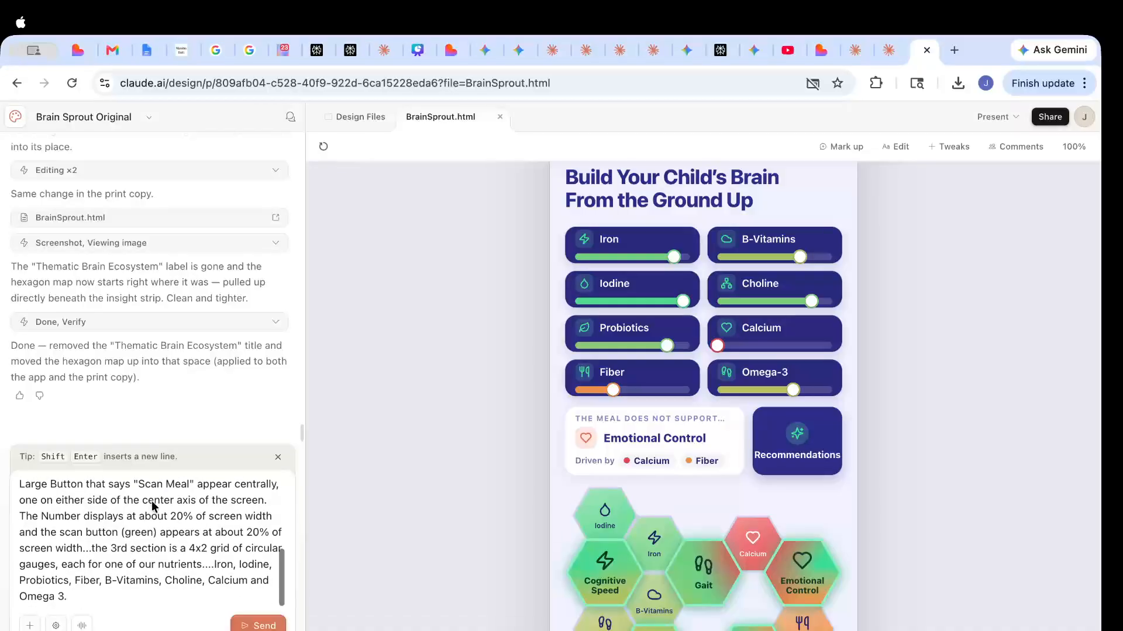
{"action": "scroll", "coordinate": [151, 513], "scroll_direction": "up", "scroll_amount": 1}
{"action": "scroll", "coordinate": [151, 513], "scroll_direction": "up", "scroll_amount": 1}
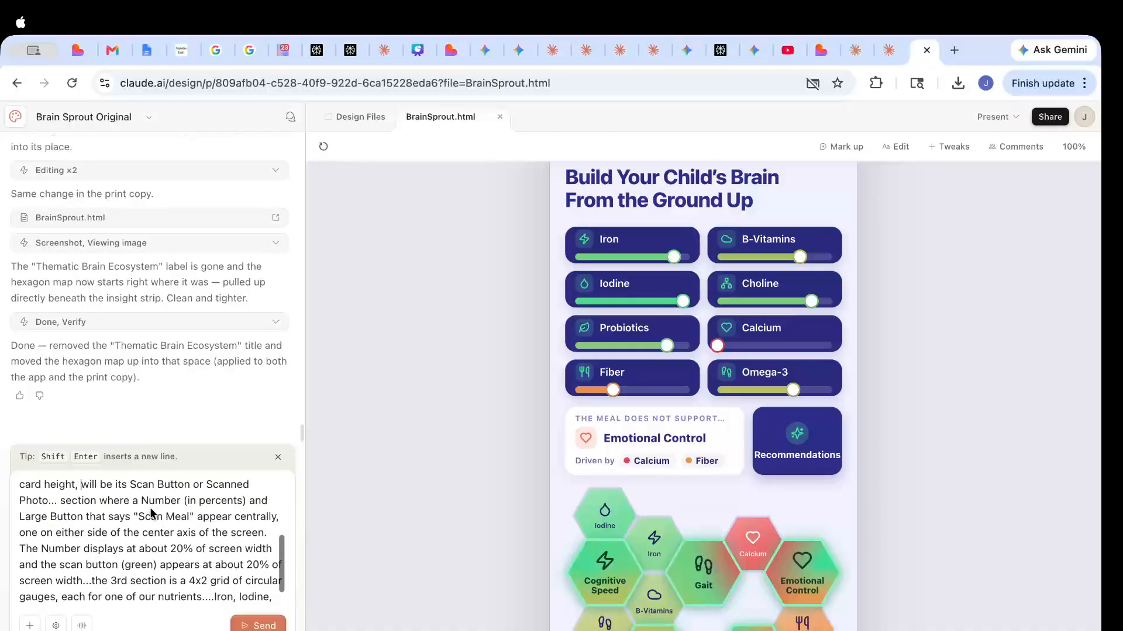
{"action": "scroll", "coordinate": [151, 512], "scroll_direction": "up", "scroll_amount": 1}
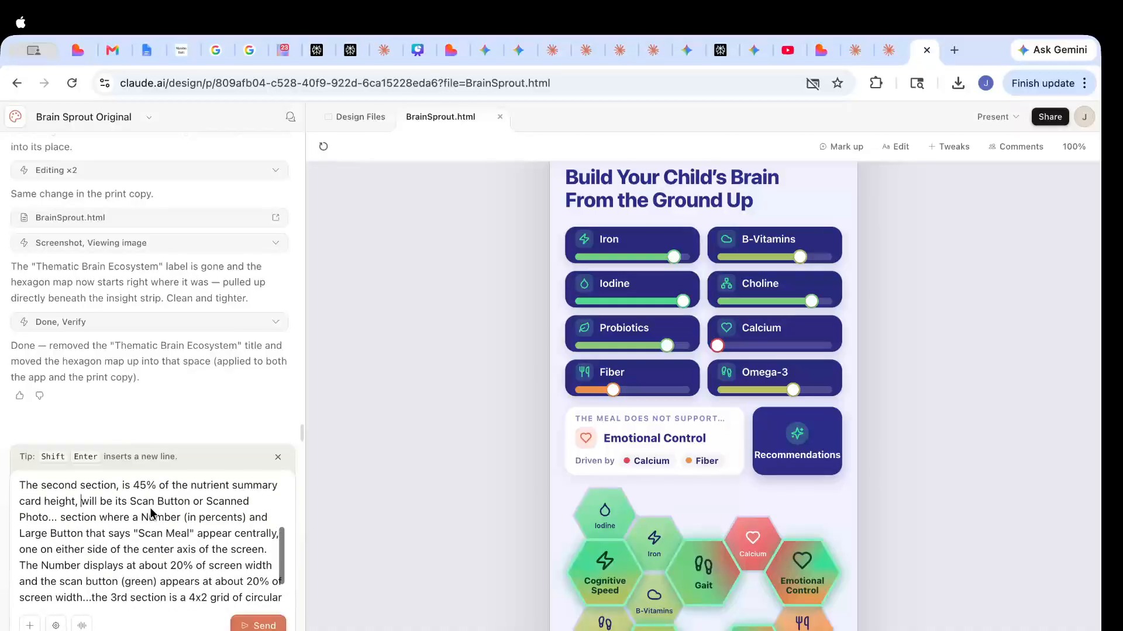
{"action": "scroll", "coordinate": [150, 512], "scroll_direction": "down", "scroll_amount": 2}
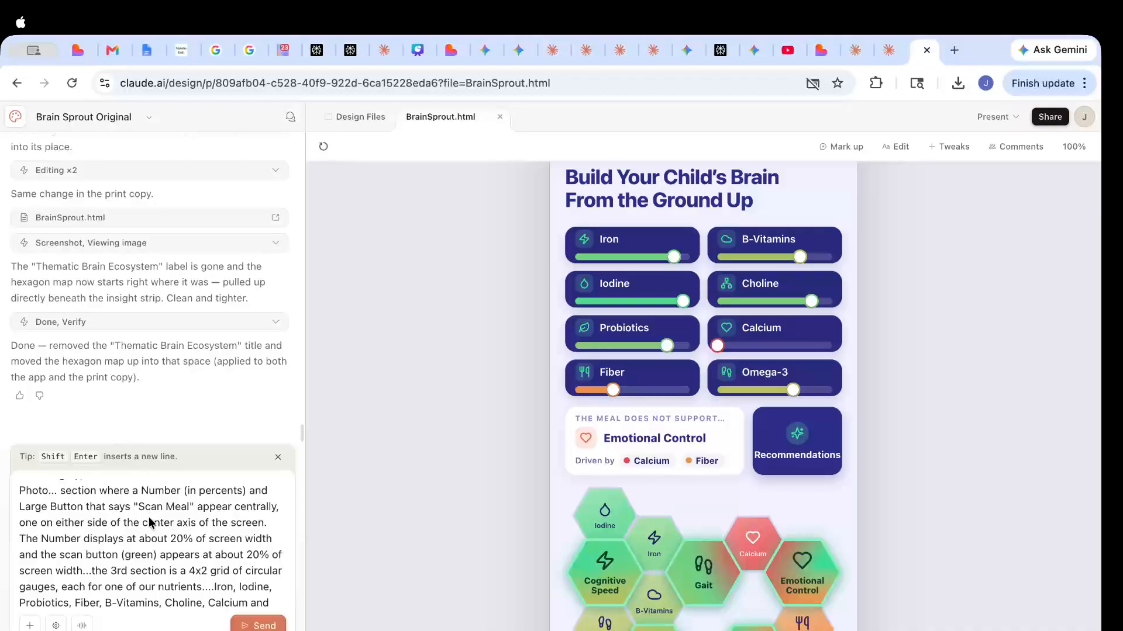
{"action": "left_click", "coordinate": [170, 572]}
{"action": "type", "text": ", will be "}
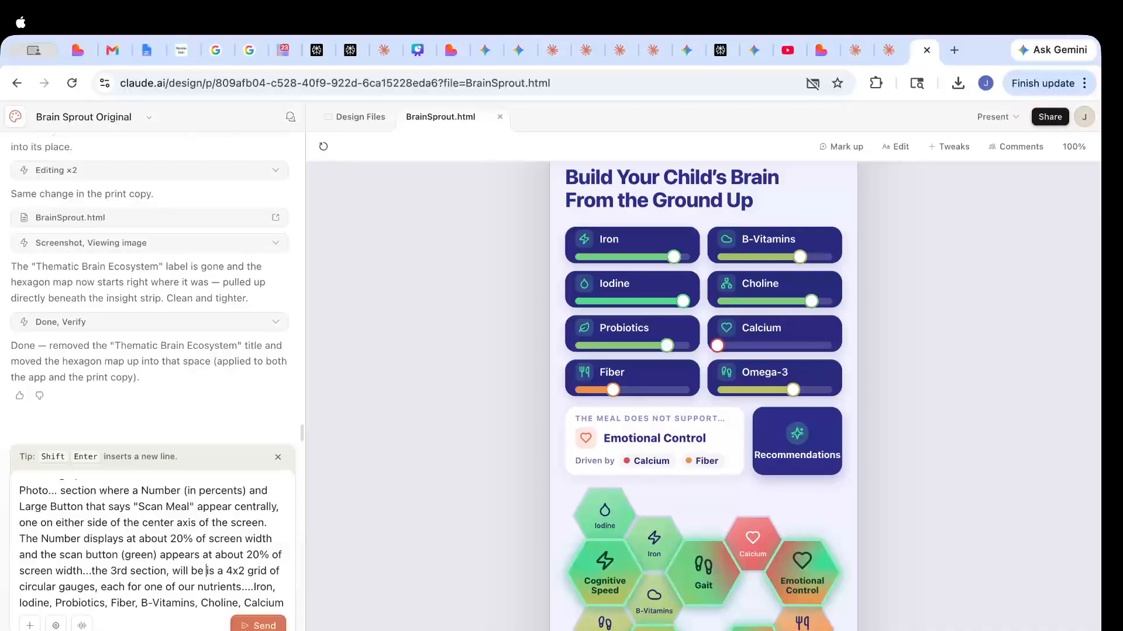
{"action": "type", "text": "55%"}
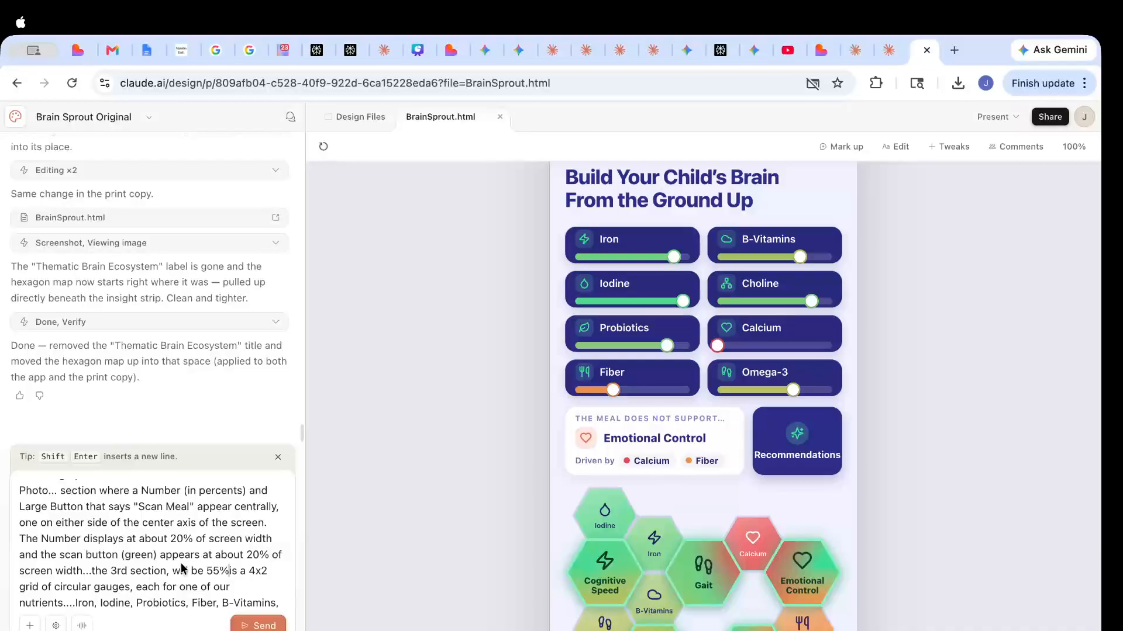
Change the second section's share of the nutrient summary card height in the prompt to 41%
{"action": "scroll", "coordinate": [188, 564], "scroll_direction": "up", "scroll_amount": 3}
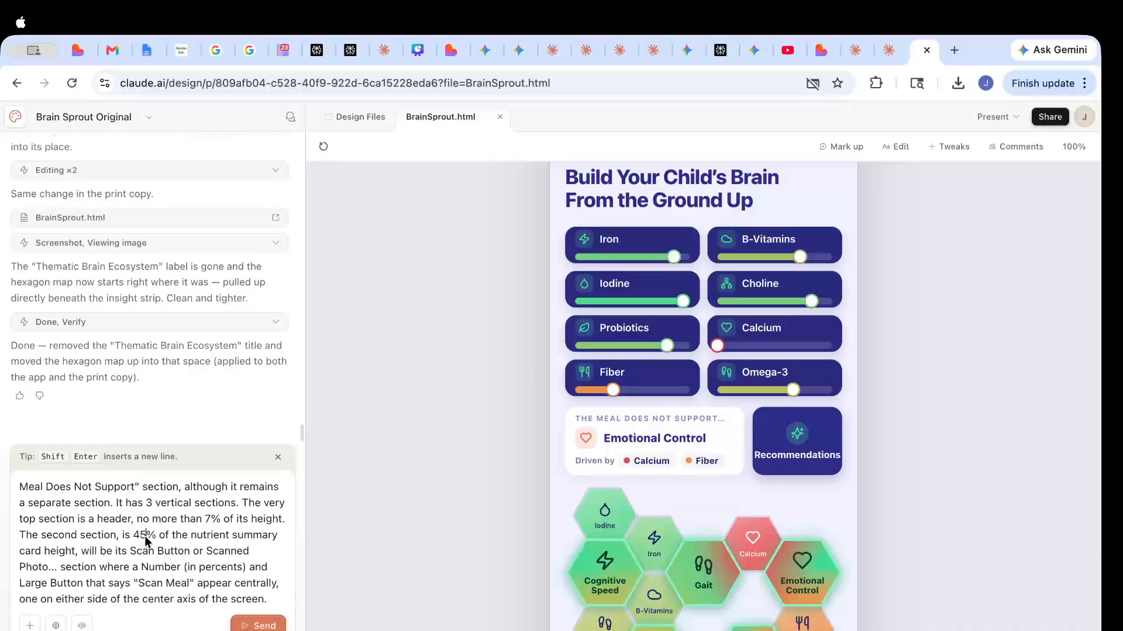
{"action": "key", "text": "BackSpace"}
{"action": "type", "text": "1"}
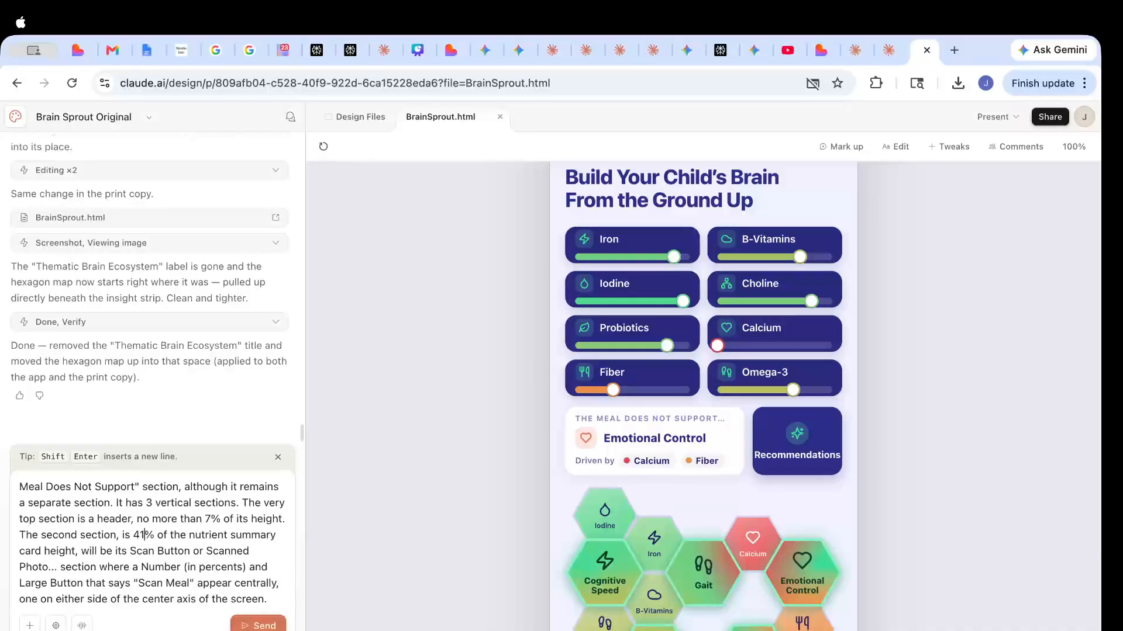
{"action": "scroll", "coordinate": [164, 546], "scroll_direction": "down", "scroll_amount": 2}
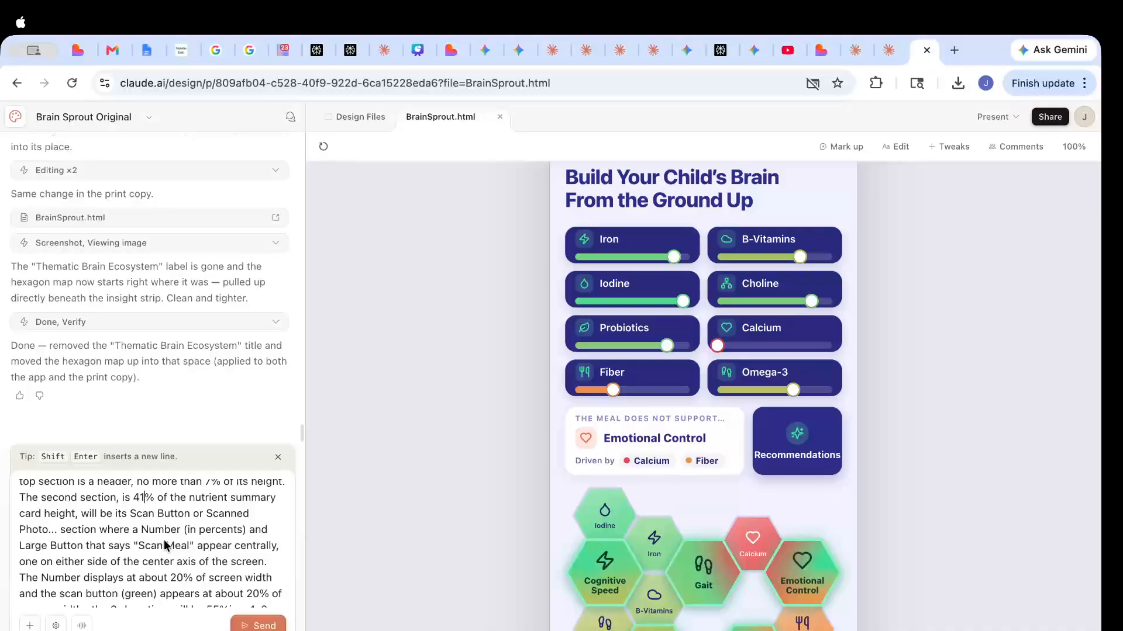
{"action": "scroll", "coordinate": [155, 563], "scroll_direction": "down", "scroll_amount": 3}
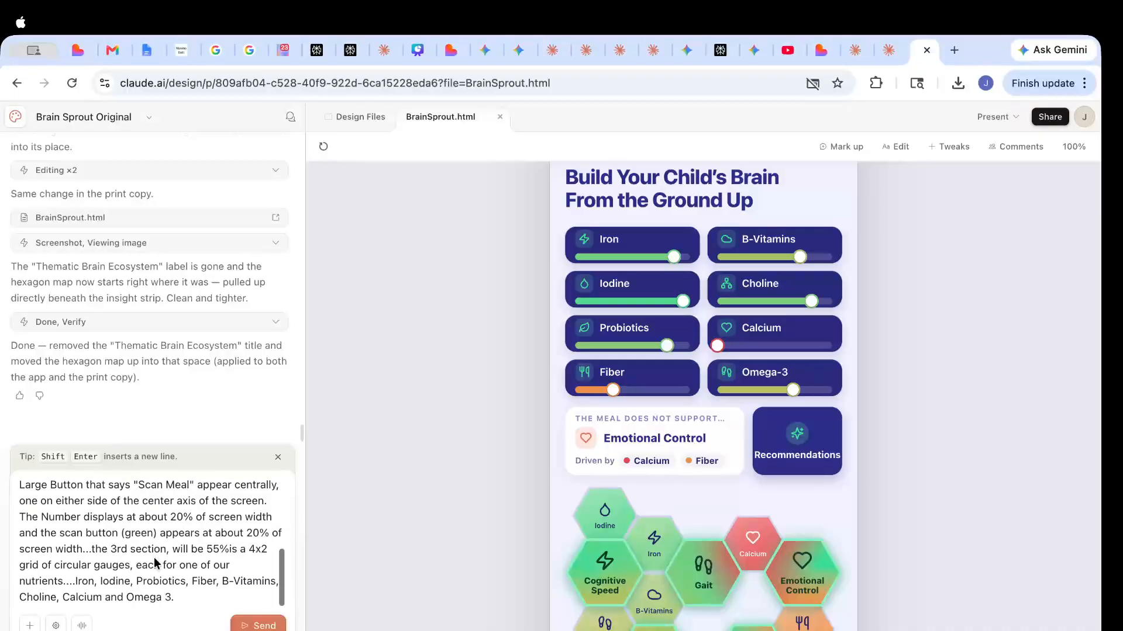
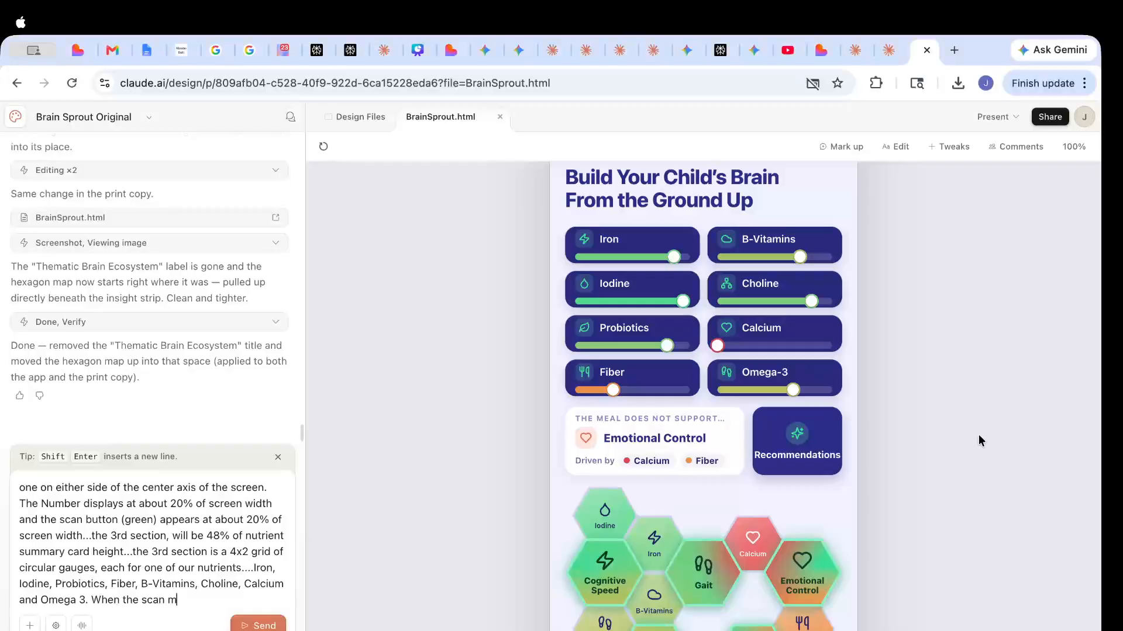
Add that when the scan meal button is clicked, the photo the phone took needs to display, and start a "use" instruction
{"action": "type", "text": "eal button is clicked..."}
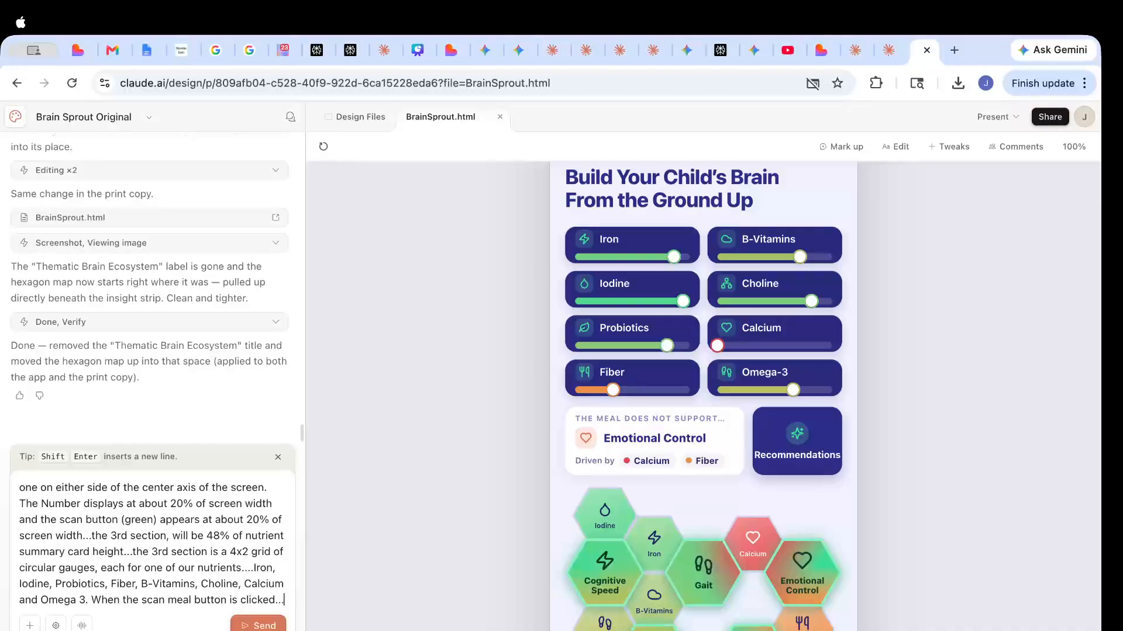
{"action": "type", "text": "we need "}
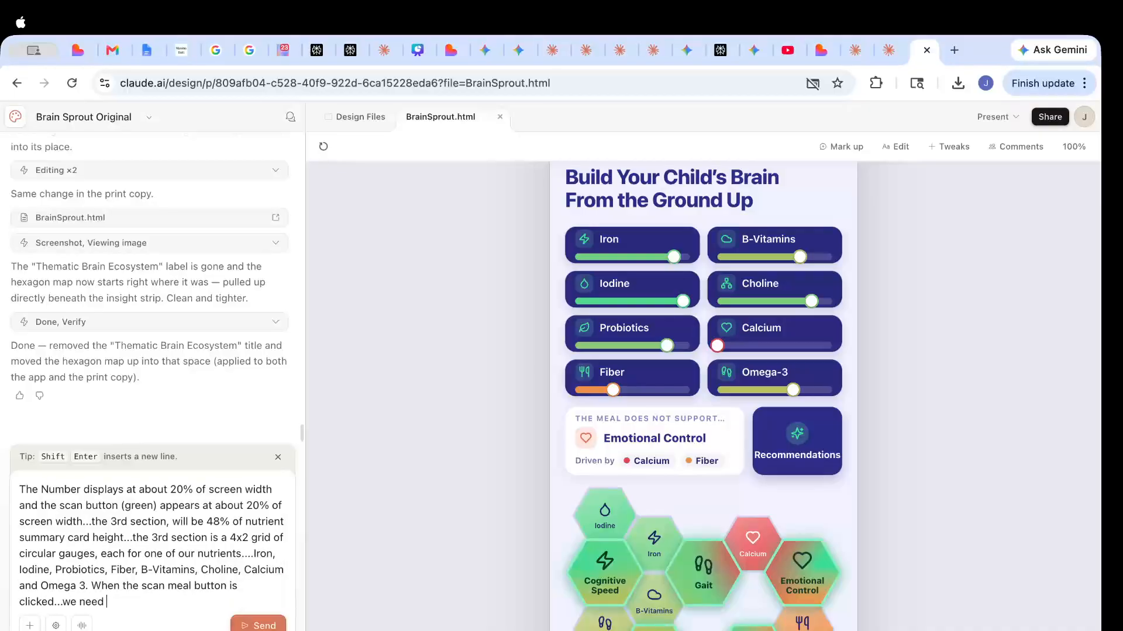
{"action": "type", "text": "to display the photo we took "}
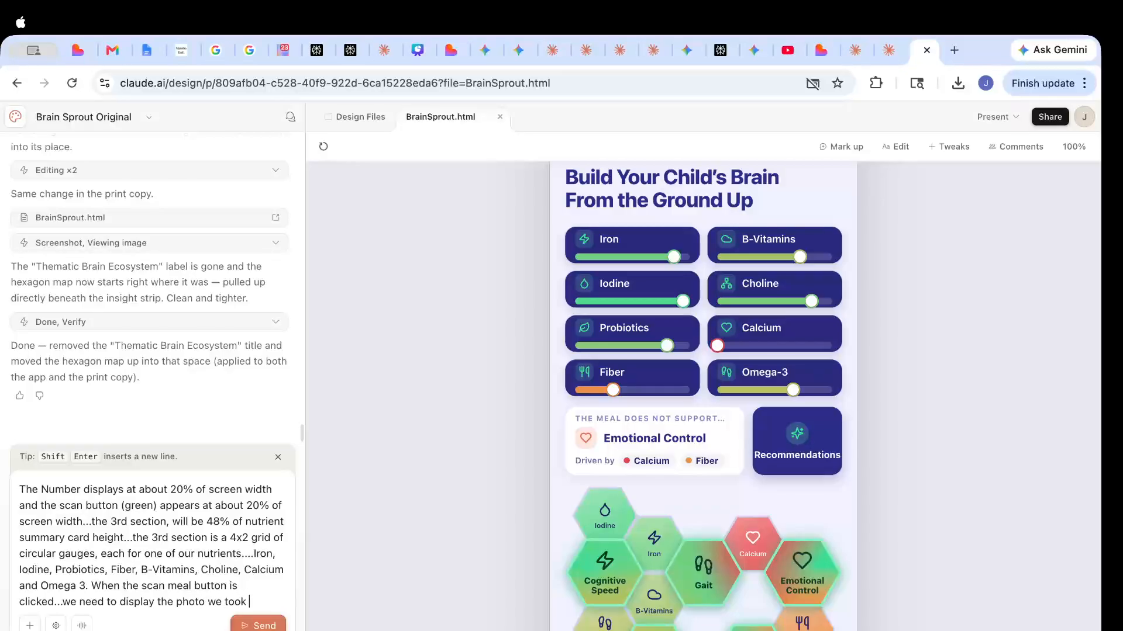
{"action": "type", "text": "as"}
{"action": "key", "text": "BackSpace"}
{"action": "key", "text": "BackSpace"}
{"action": "key", "text": "BackSpace"}
{"action": "key", "text": "BackSpace"}
{"action": "key", "text": "BackSpace"}
{"action": "key", "text": "BackSpace"}
{"action": "key", "text": "BackSpace"}
{"action": "type", "text": "the photo the phone took...use a "}
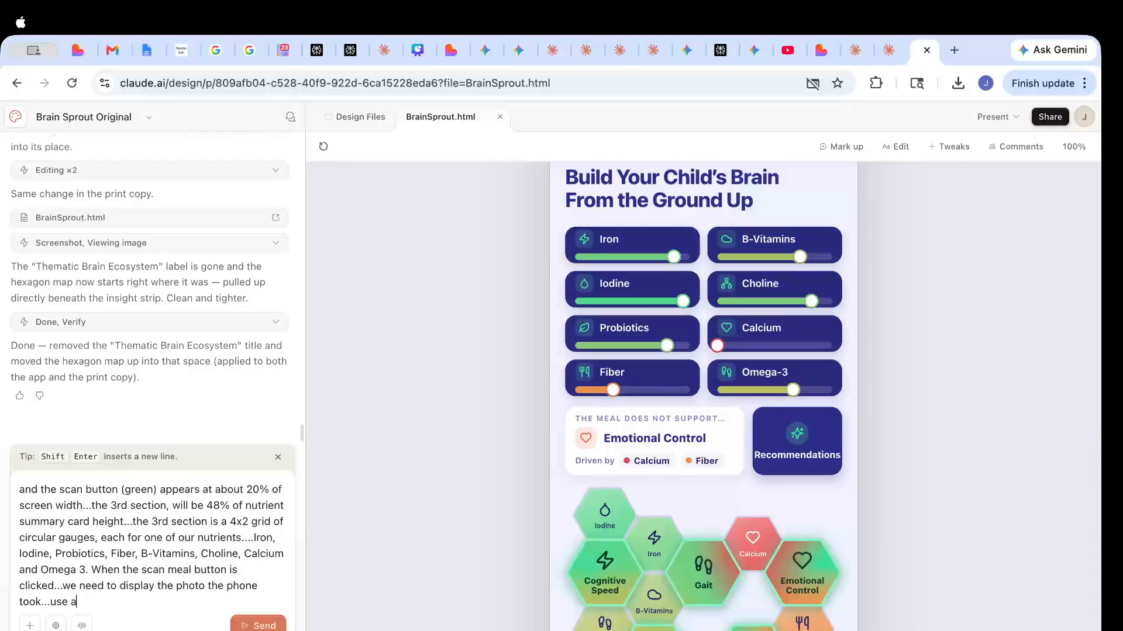
Word the photo instruction in the prompt as "use the attached place holder"
{"action": "type", "text": "place hold"}
{"action": "key", "text": "BackSpace"}
{"action": "key", "text": "BackSpace"}
{"action": "key", "text": "BackSpace"}
{"action": "key", "text": "BackSpace"}
{"action": "key", "text": "BackSpace"}
{"action": "key", "text": "BackSpace"}
{"action": "key", "text": "BackSpace"}
{"action": "key", "text": "BackSpace"}
{"action": "key", "text": "BackSpace"}
{"action": "type", "text": "the attached placeeholder"}
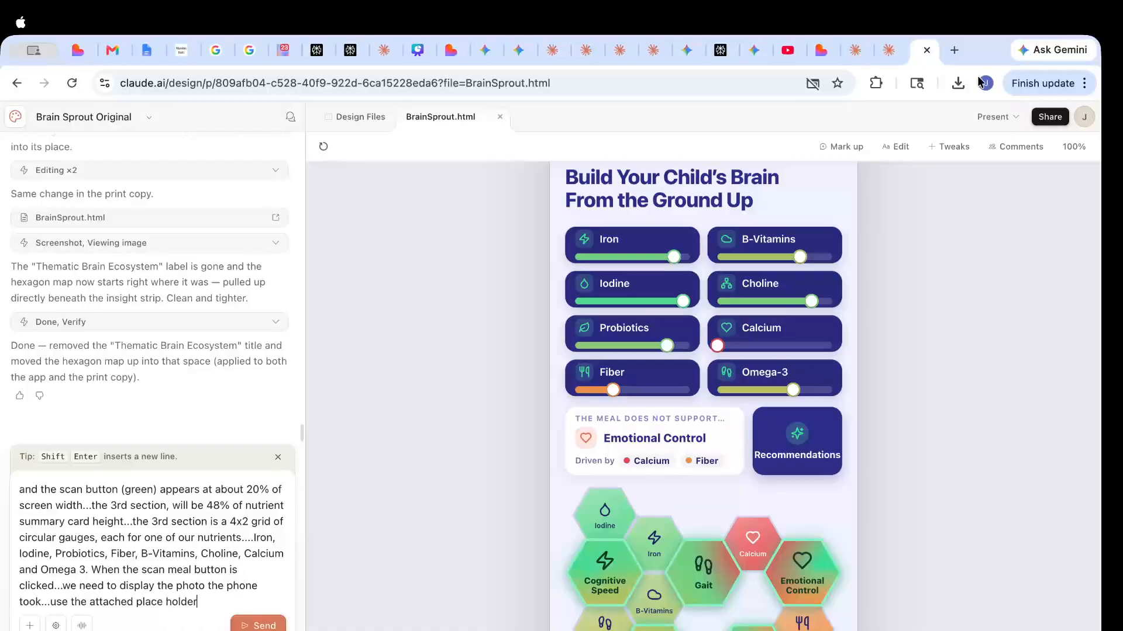
Open google.com in a new browser tab and search for "chicken marsala"
{"action": "left_click", "coordinate": [954, 54]}
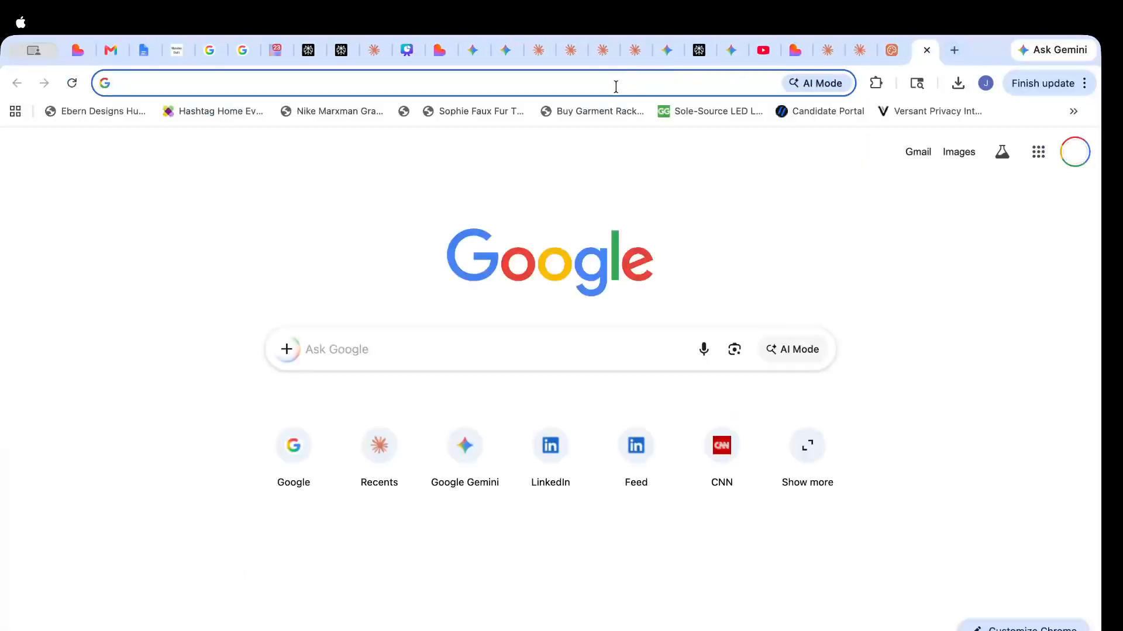
{"action": "type", "text": "google.com"}
{"action": "key", "text": "Return"}
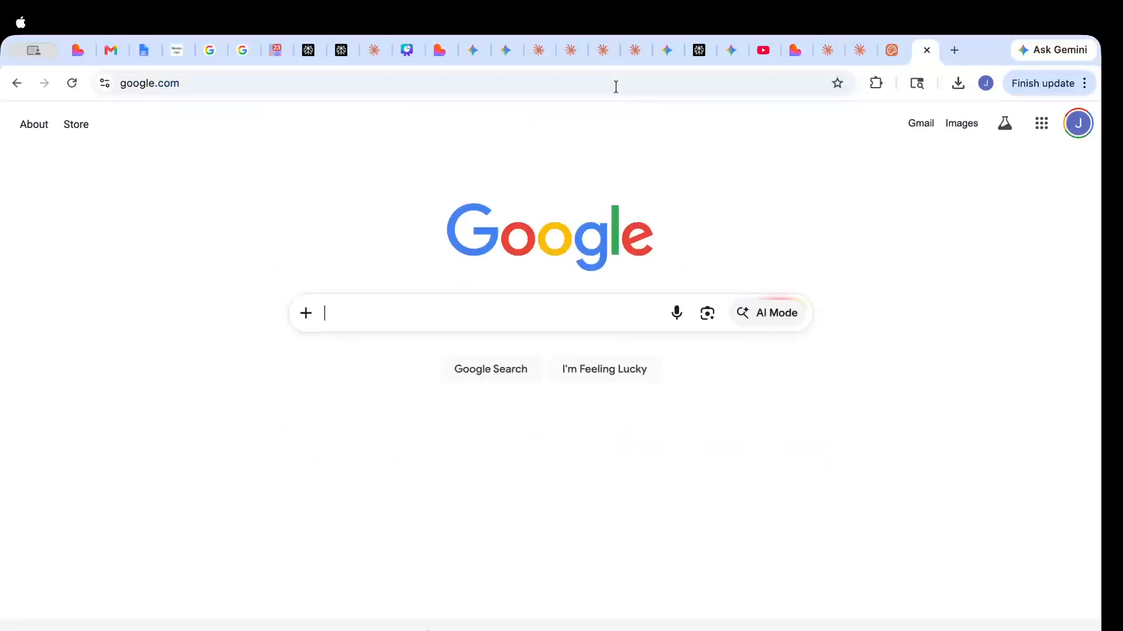
{"action": "type", "text": "chicken marsala"}
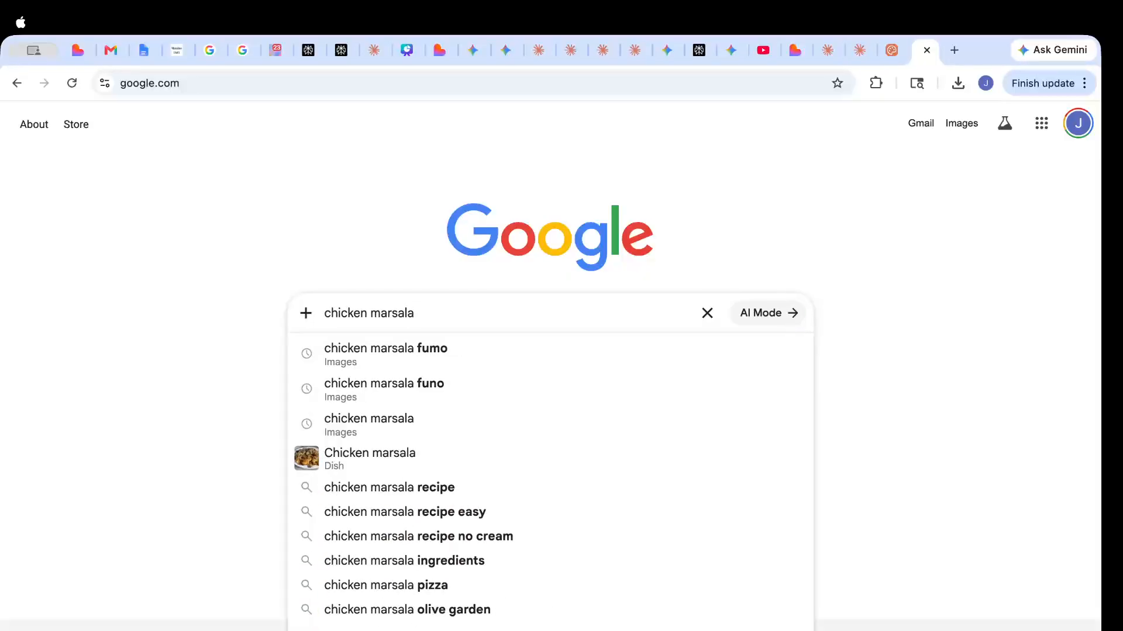
{"action": "key", "text": "Return"}
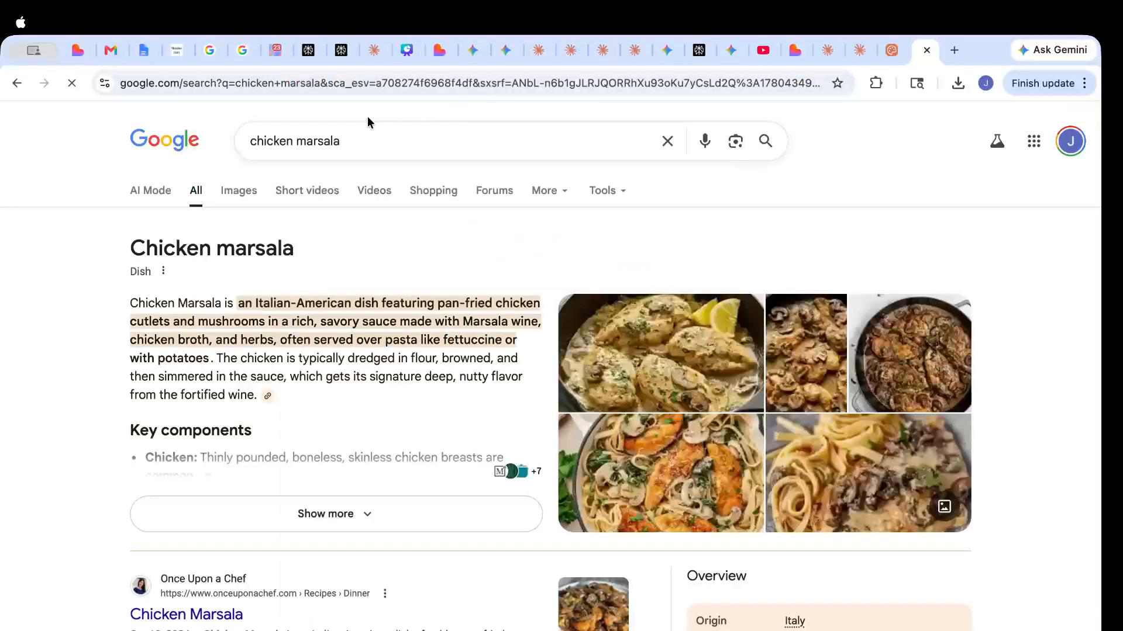
Find the Just Cook - ButcherBox chicken marsala photo among the image results and copy the image
{"action": "left_click", "coordinate": [244, 194]}
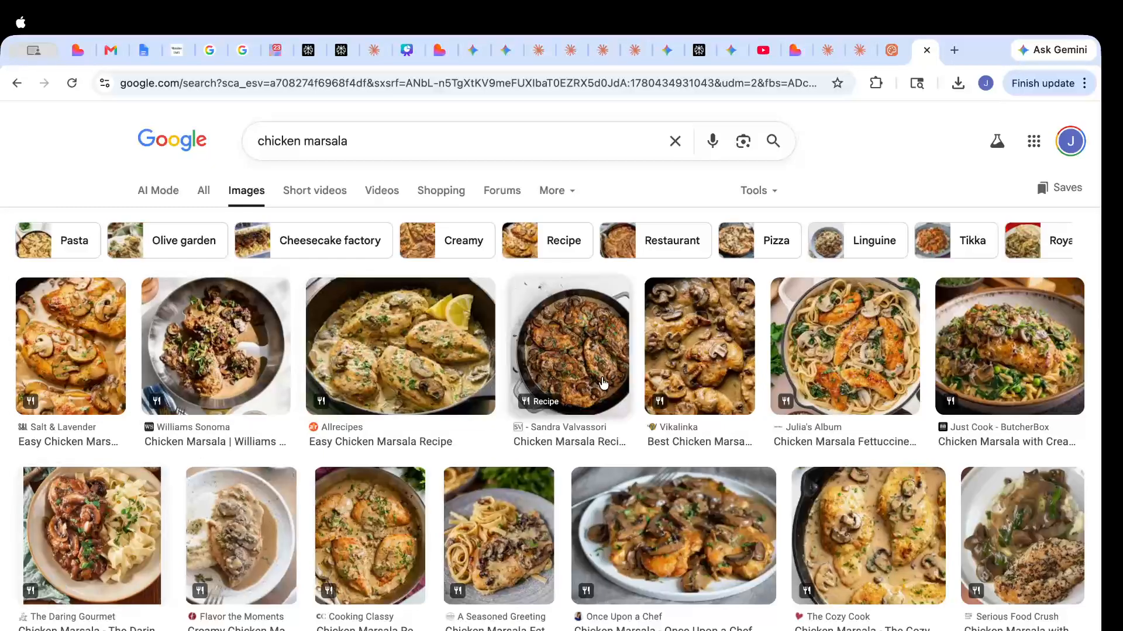
{"action": "left_click", "coordinate": [1015, 354]}
{"action": "right_click", "coordinate": [895, 403]}
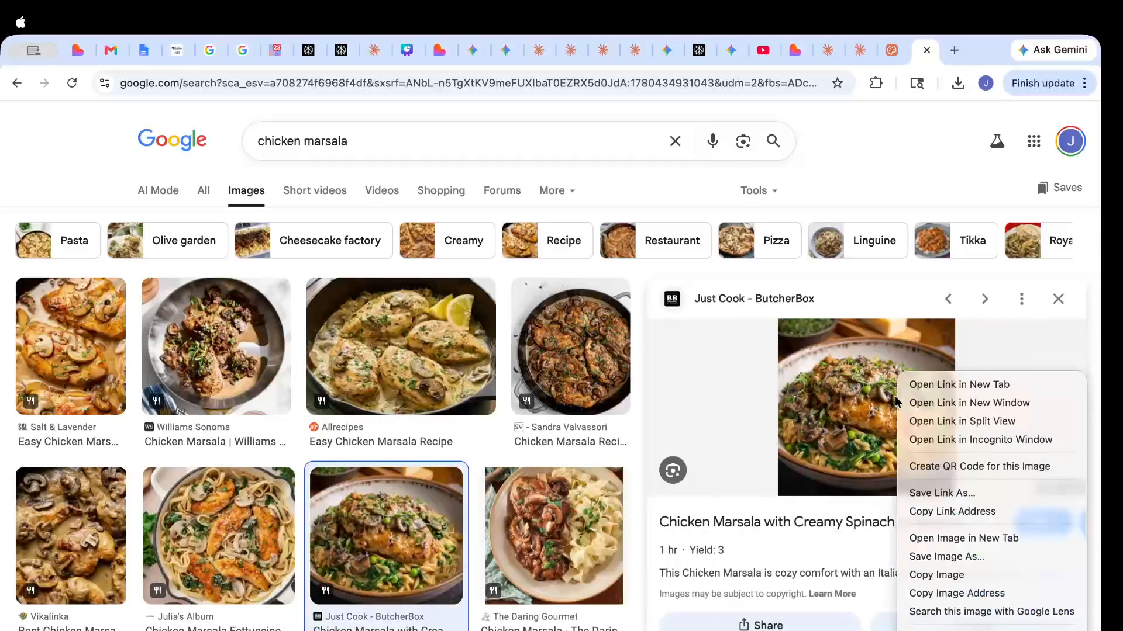
{"action": "left_click", "coordinate": [955, 573]}
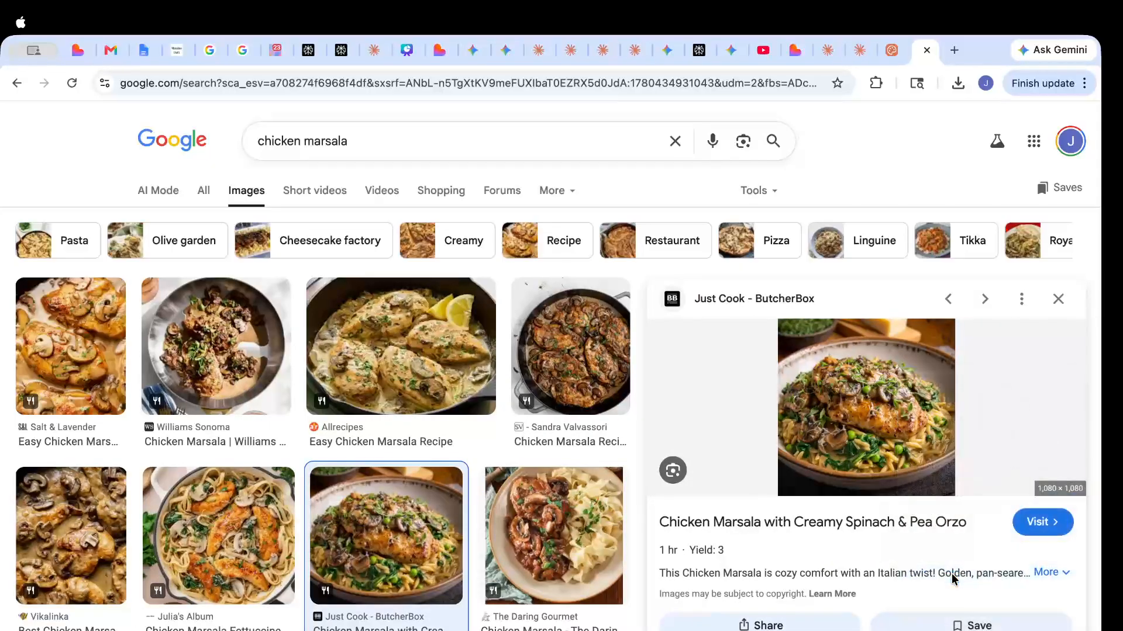
Return to the Brain Sprout Original design in Claude, attach the copied photo to the prompt and submit it
{"action": "left_click", "coordinate": [891, 52]}
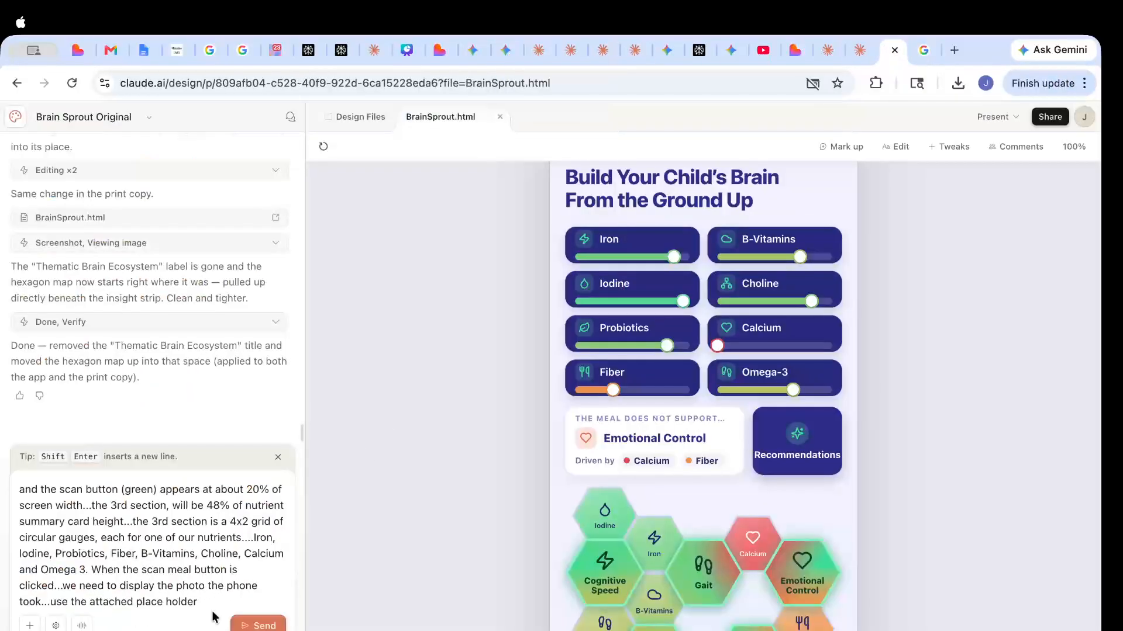
{"action": "key", "text": "super+v"}
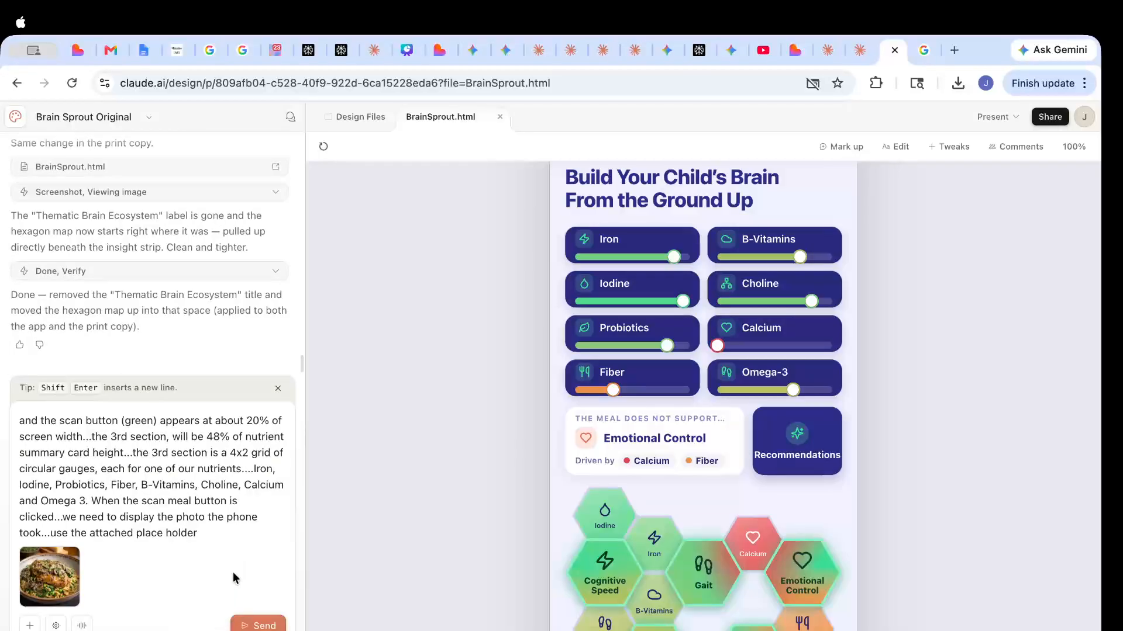
{"action": "left_click", "coordinate": [258, 625]}
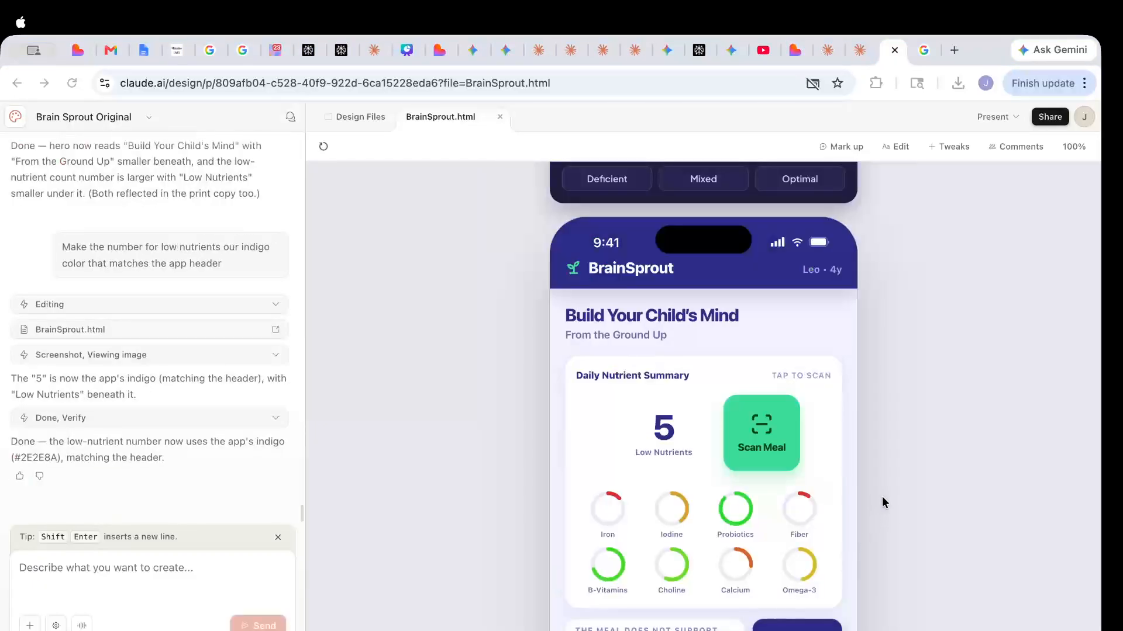
Examine the redesigned BrainSprout screen, covering the Daily Nutrient Summary card, circular gauges, Emotional Control card and hexagon map
{"action": "left_click", "coordinate": [954, 486]}
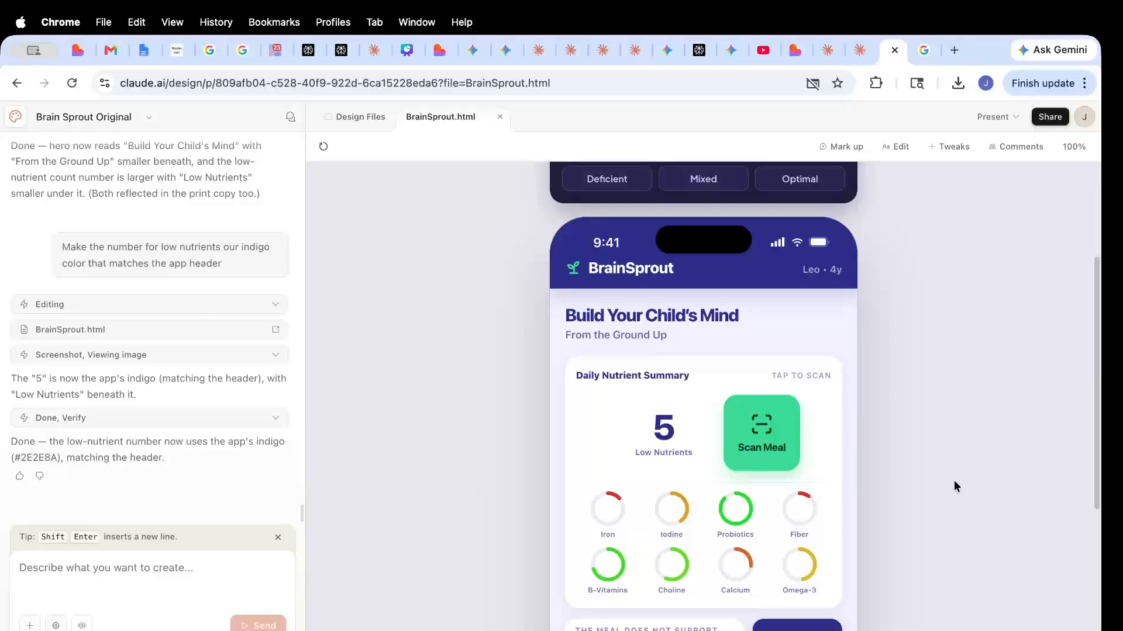
{"action": "scroll", "coordinate": [926, 403], "scroll_direction": "up", "scroll_amount": 1}
{"action": "scroll", "coordinate": [926, 403], "scroll_direction": "down", "scroll_amount": 3}
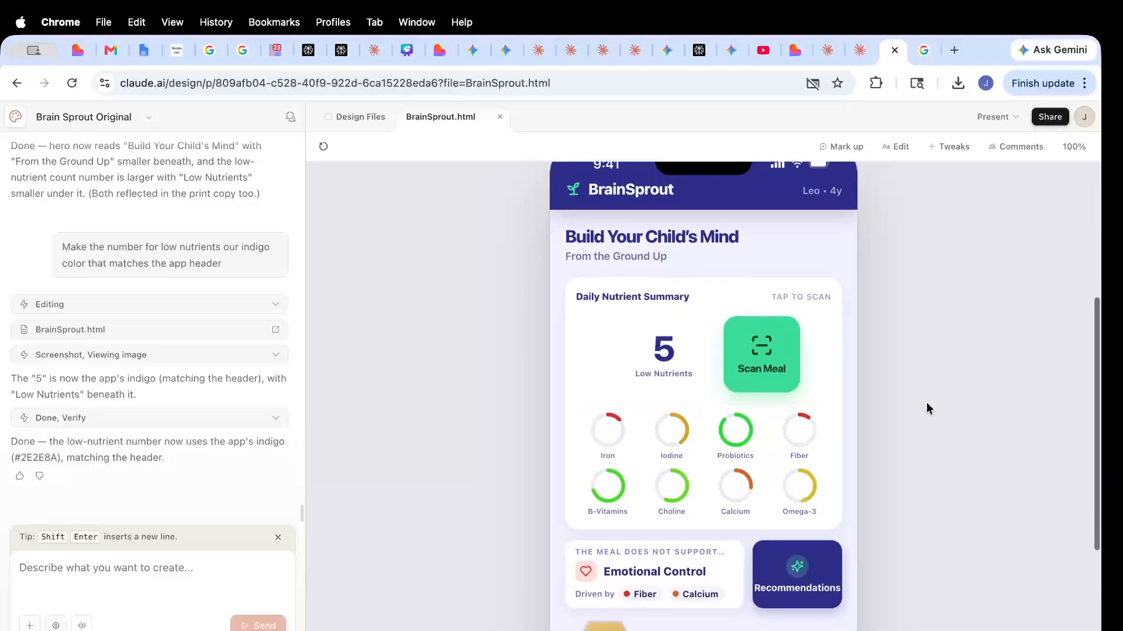
{"action": "scroll", "coordinate": [926, 402], "scroll_direction": "up", "scroll_amount": 3}
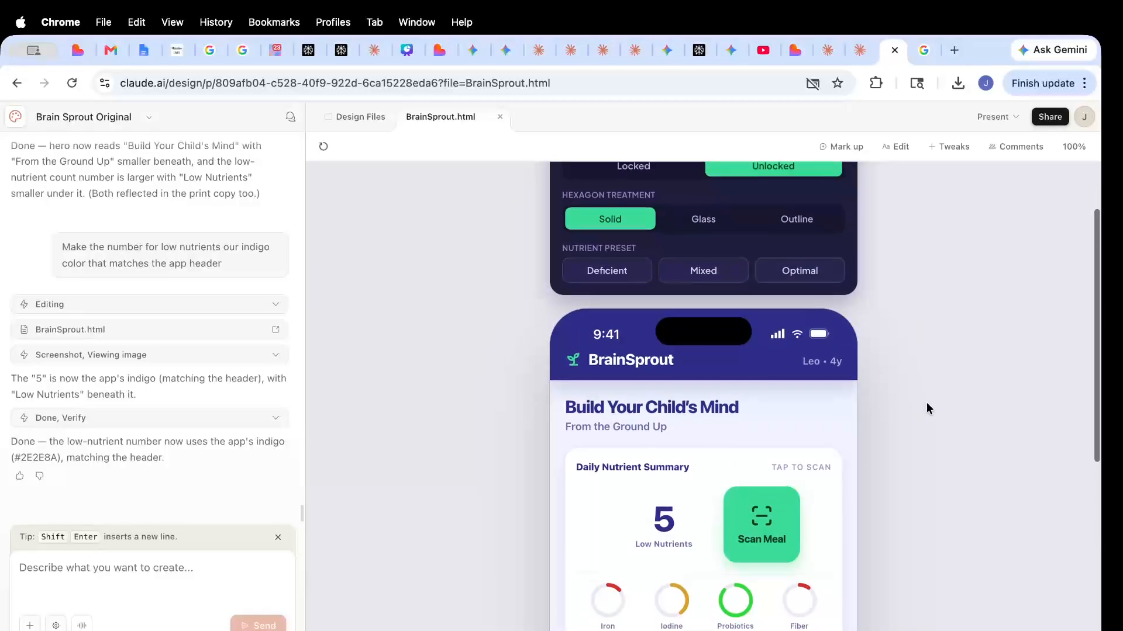
{"action": "scroll", "coordinate": [926, 402], "scroll_direction": "down", "scroll_amount": 2}
{"action": "scroll", "coordinate": [926, 402], "scroll_direction": "down", "scroll_amount": 3}
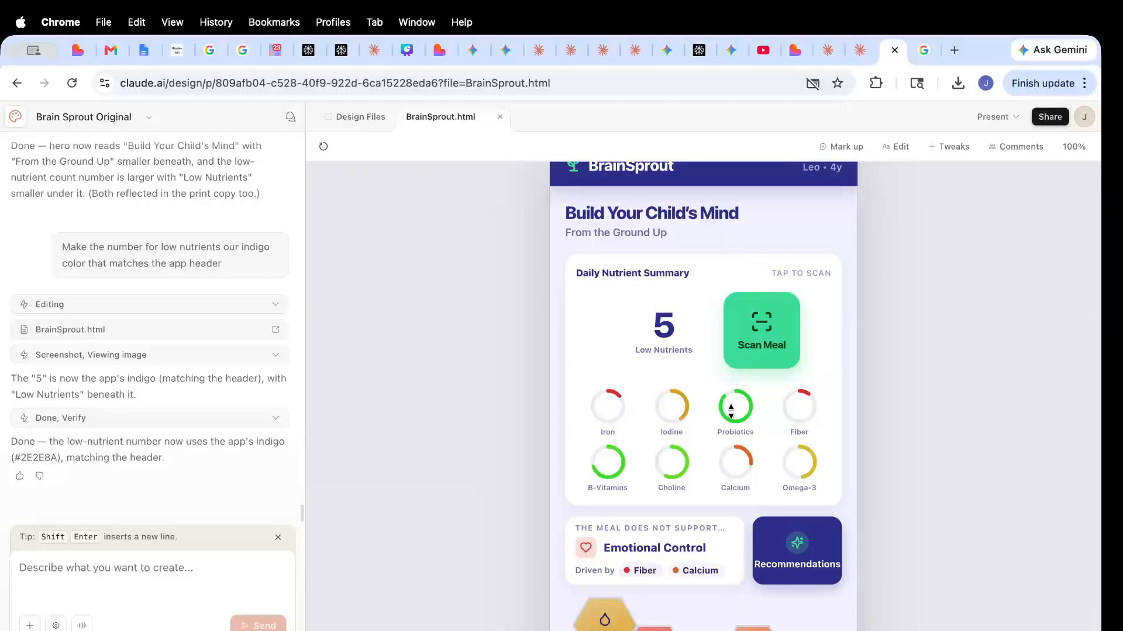
{"action": "scroll", "coordinate": [722, 443], "scroll_direction": "down", "scroll_amount": 1}
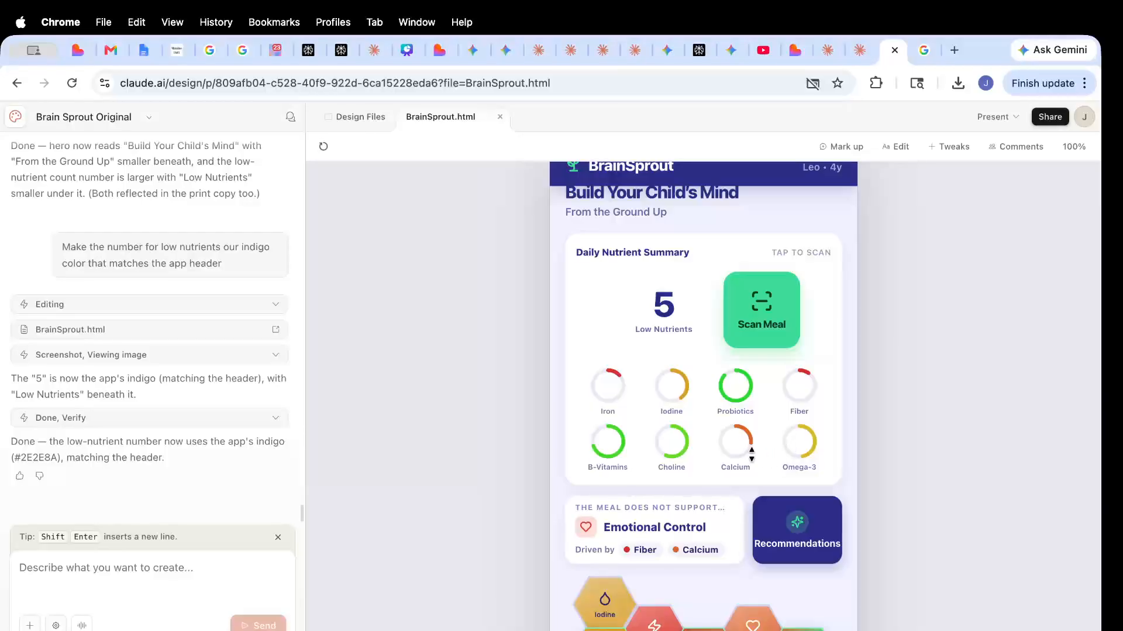
{"action": "scroll", "coordinate": [752, 455], "scroll_direction": "down", "scroll_amount": 3}
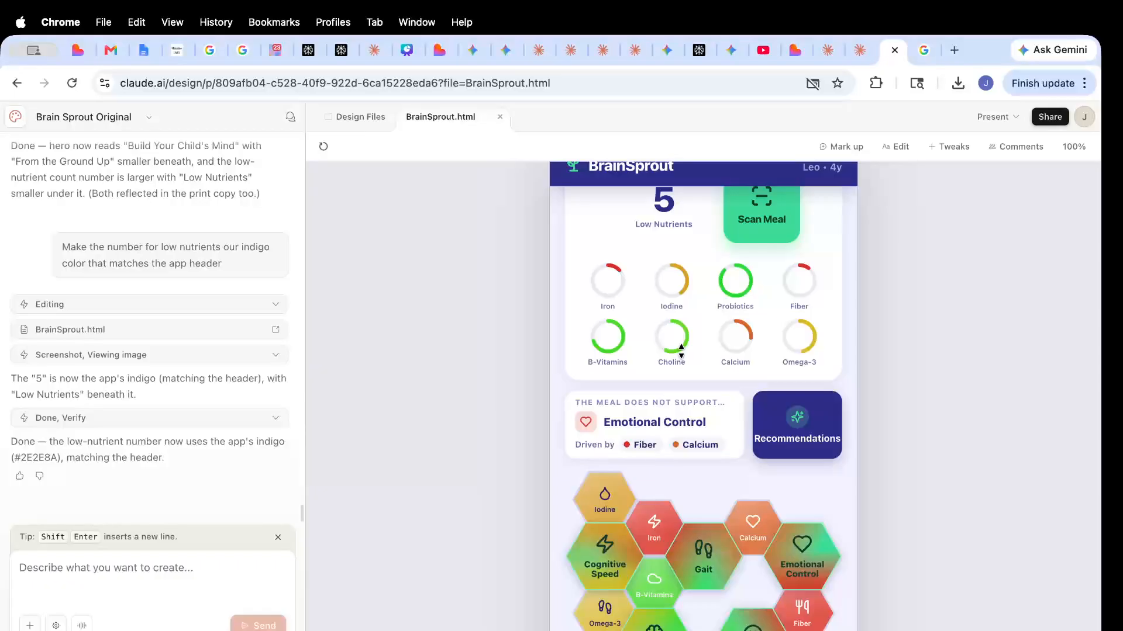
{"action": "scroll", "coordinate": [681, 350], "scroll_direction": "down", "scroll_amount": 1}
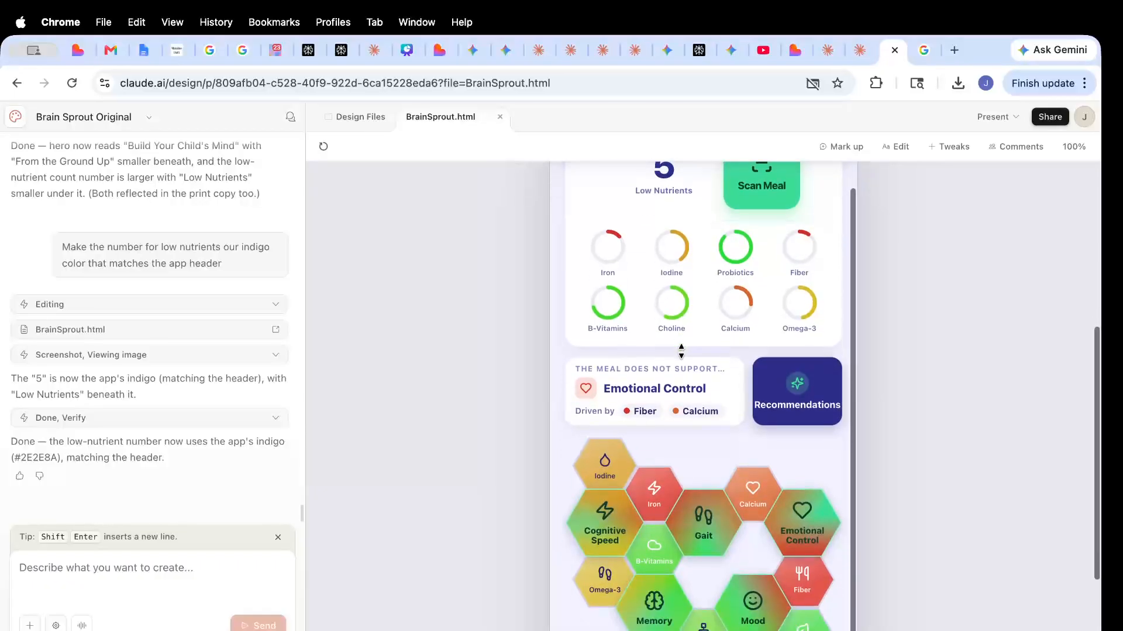
{"action": "scroll", "coordinate": [778, 546], "scroll_direction": "down", "scroll_amount": 1}
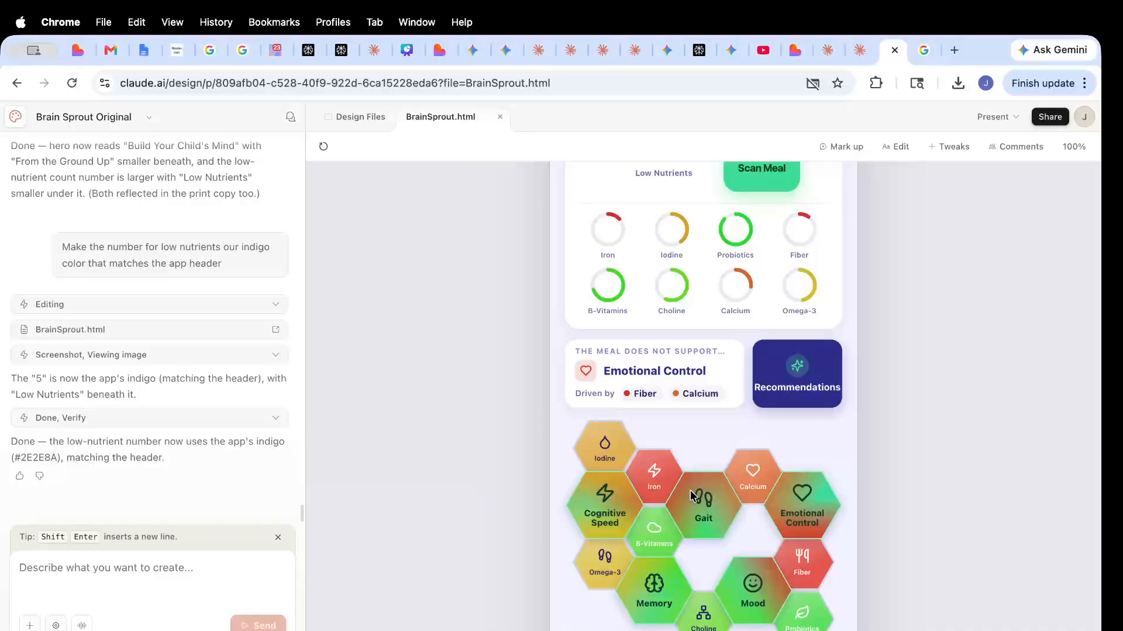
{"action": "scroll", "coordinate": [691, 496], "scroll_direction": "up", "scroll_amount": 3}
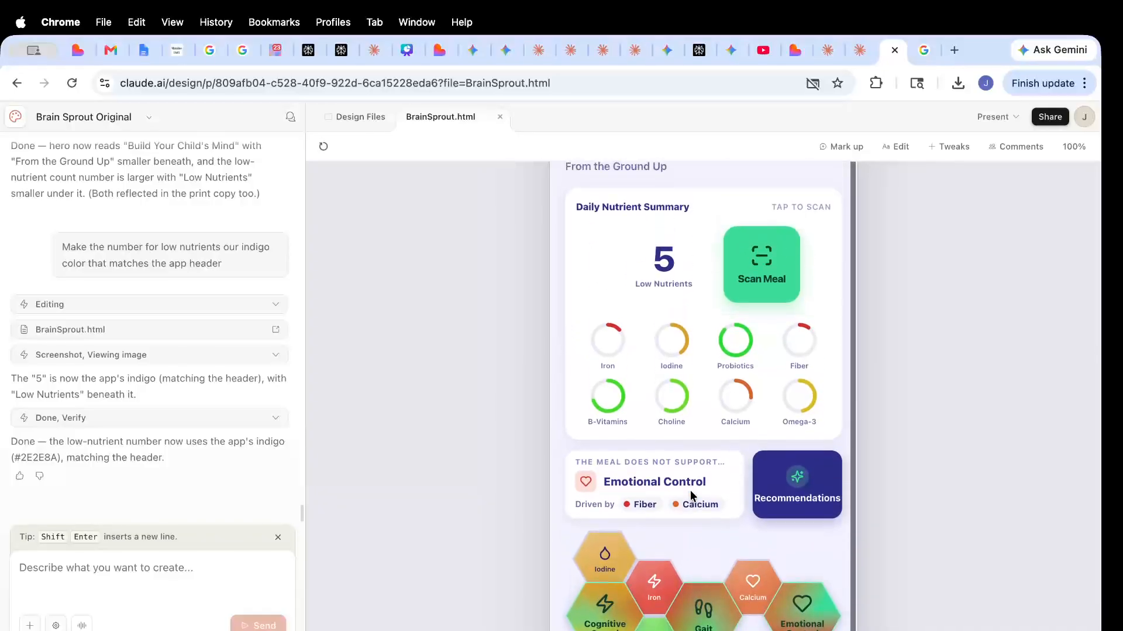
{"action": "scroll", "coordinate": [691, 496], "scroll_direction": "down", "scroll_amount": 1}
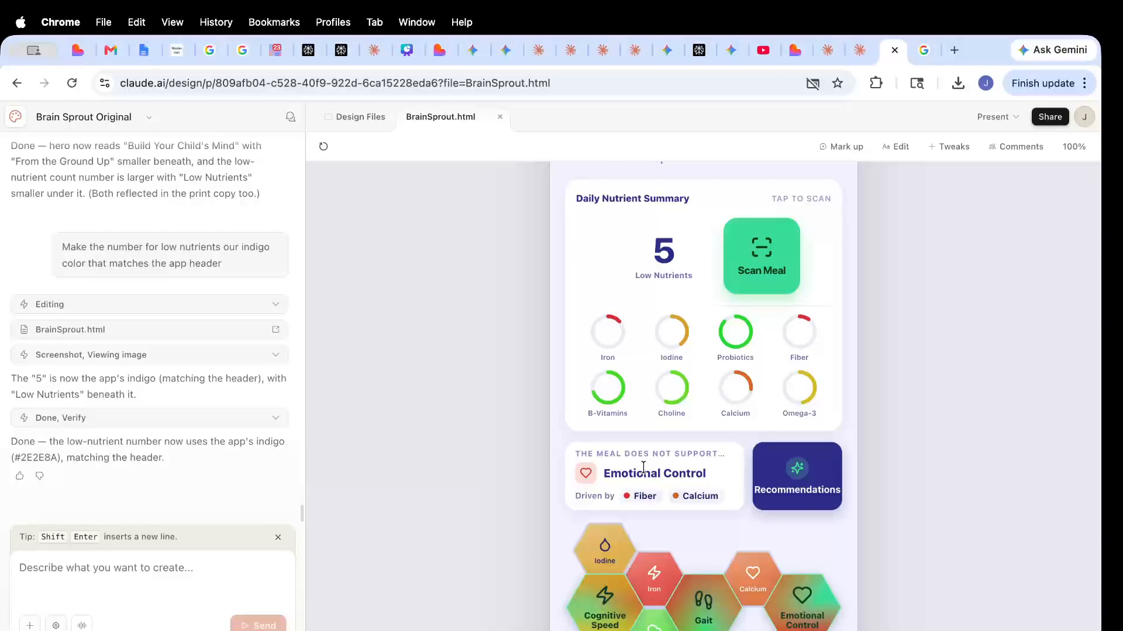
{"action": "scroll", "coordinate": [643, 468], "scroll_direction": "up", "scroll_amount": 1}
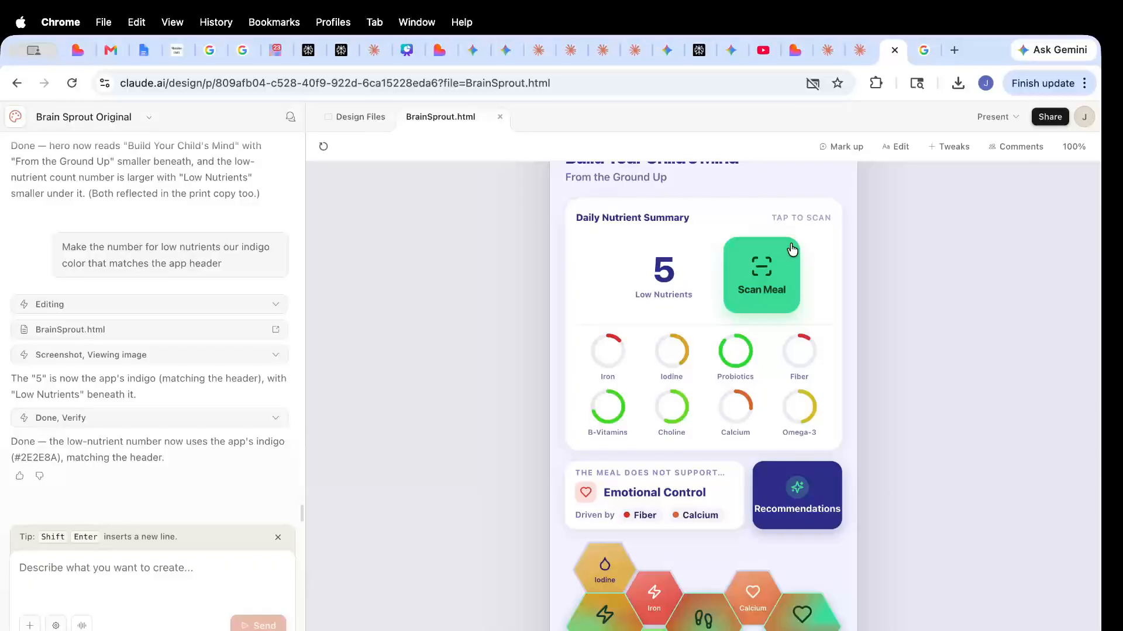
{"action": "scroll", "coordinate": [792, 249], "scroll_direction": "down", "scroll_amount": 6}
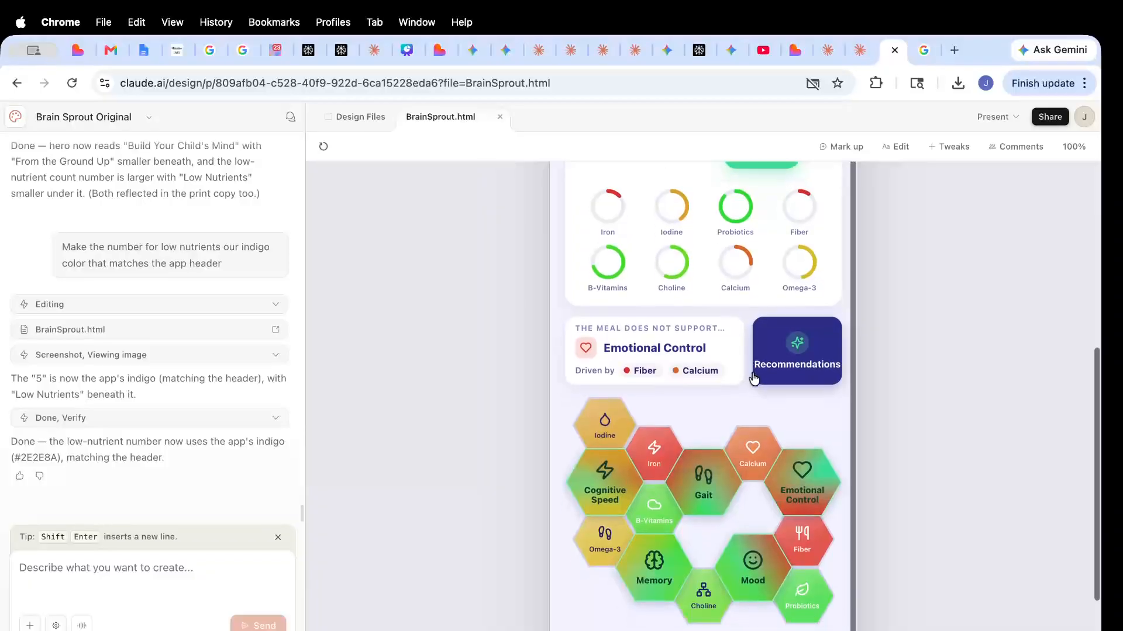
{"action": "scroll", "coordinate": [754, 378], "scroll_direction": "up", "scroll_amount": 5}
{"action": "scroll", "coordinate": [754, 378], "scroll_direction": "up", "scroll_amount": 1}
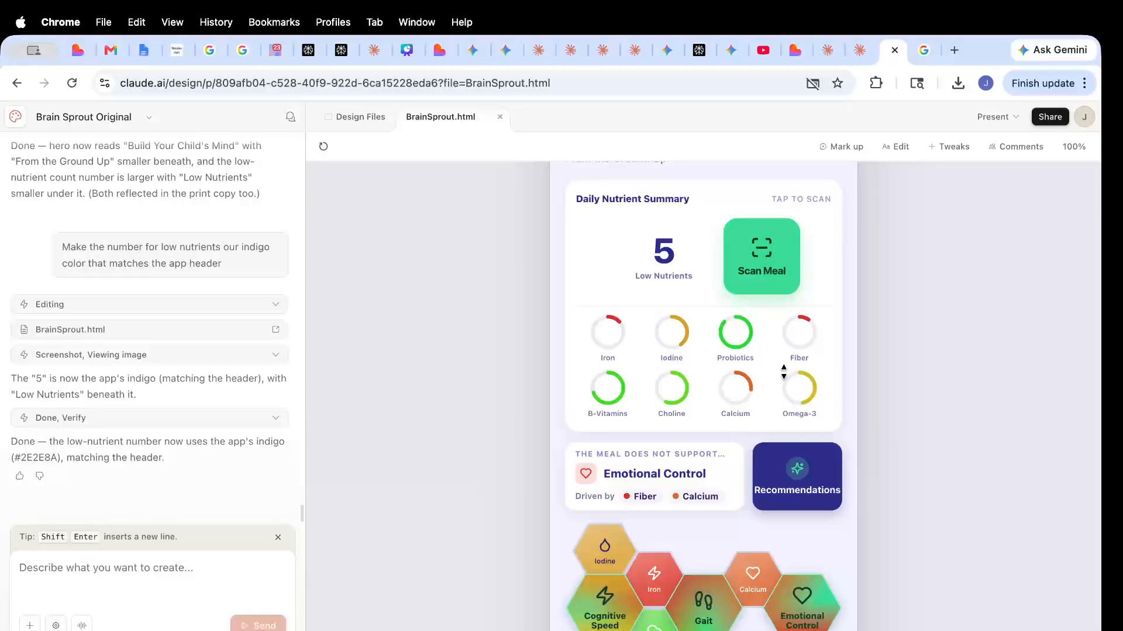
Run Scan Meal in the BrainSprout preview and check how the placeholder photo displays in the Daily Nutrient Summary card
{"action": "left_click", "coordinate": [742, 270]}
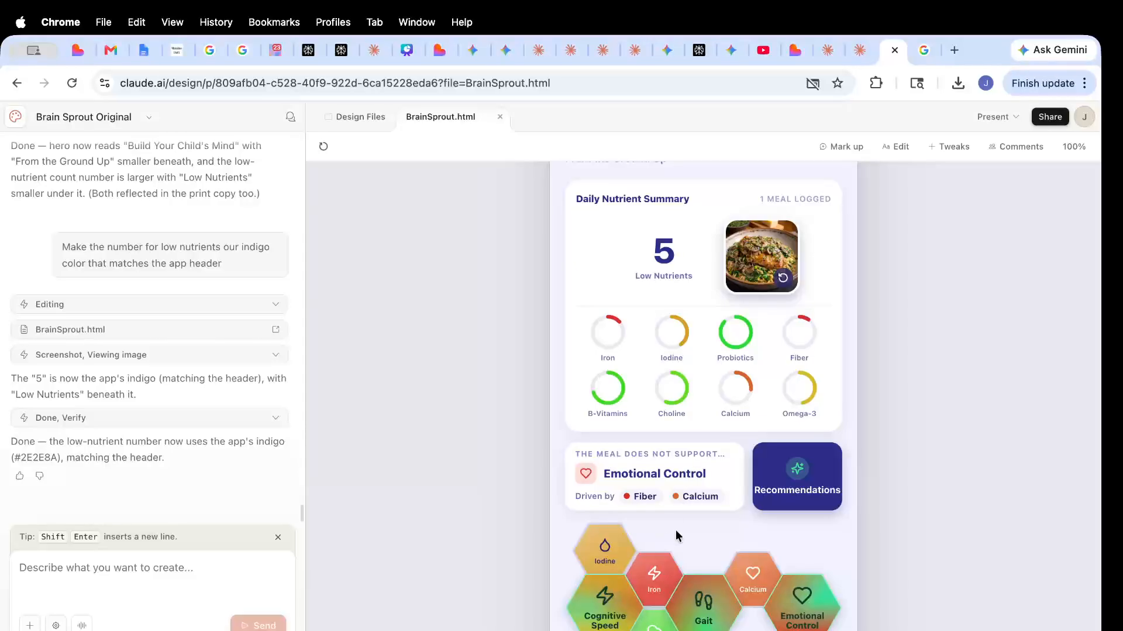
{"action": "scroll", "coordinate": [676, 530], "scroll_direction": "up", "scroll_amount": 3}
{"action": "scroll", "coordinate": [675, 530], "scroll_direction": "down", "scroll_amount": 2}
{"action": "scroll", "coordinate": [675, 532], "scroll_direction": "down", "scroll_amount": 2}
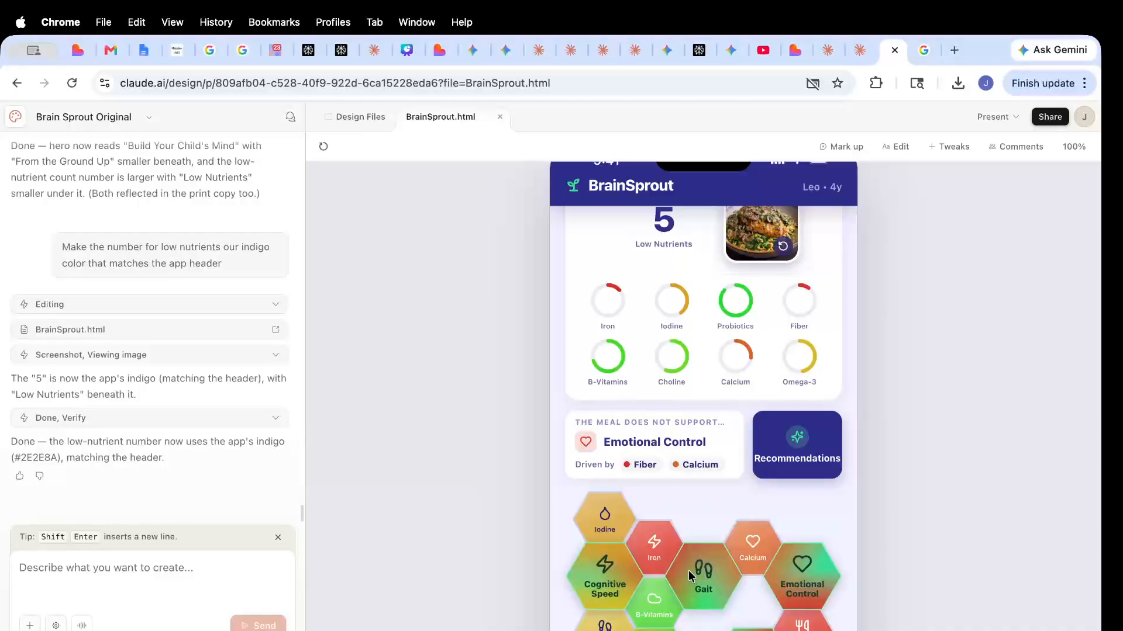
{"action": "scroll", "coordinate": [651, 553], "scroll_direction": "up", "scroll_amount": 1}
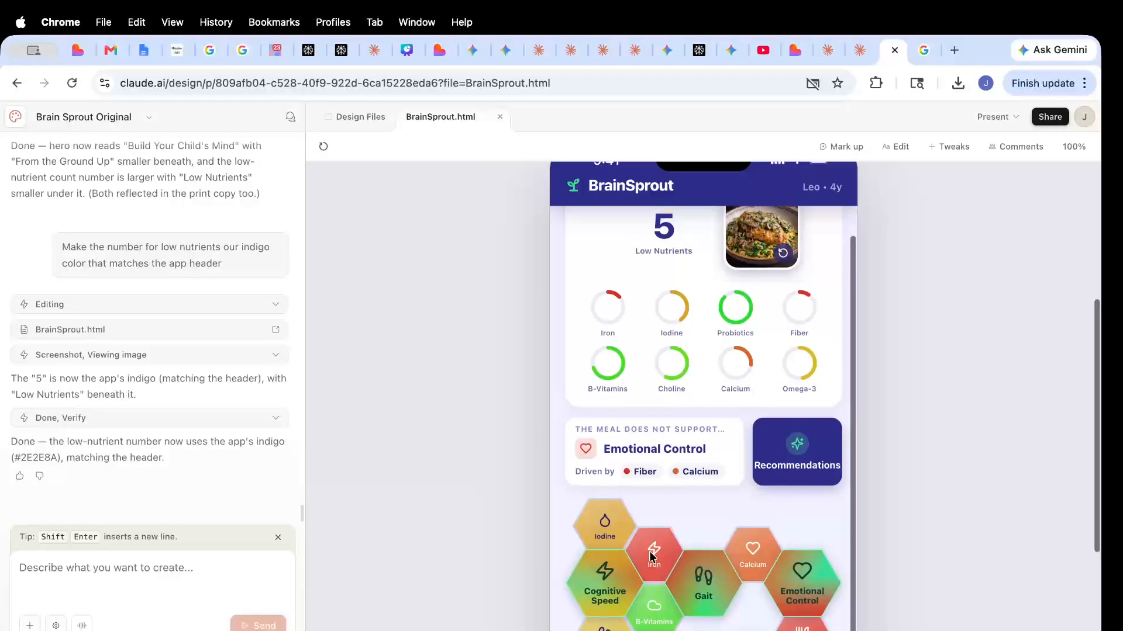
{"action": "scroll", "coordinate": [650, 556], "scroll_direction": "up", "scroll_amount": 3}
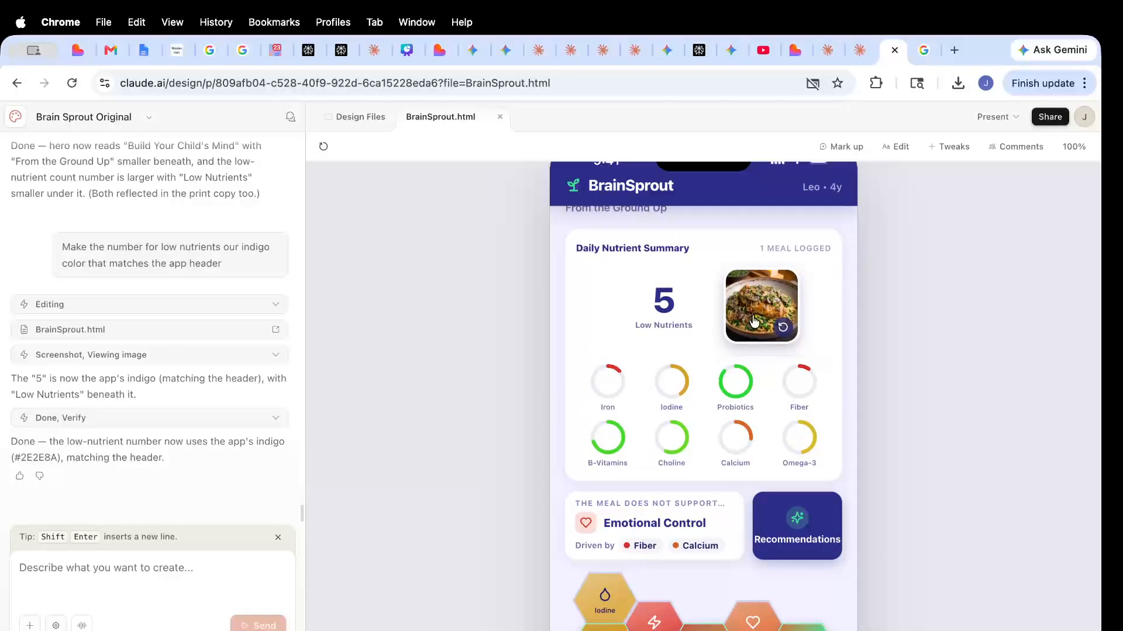
{"action": "scroll", "coordinate": [754, 321], "scroll_direction": "up", "scroll_amount": 2}
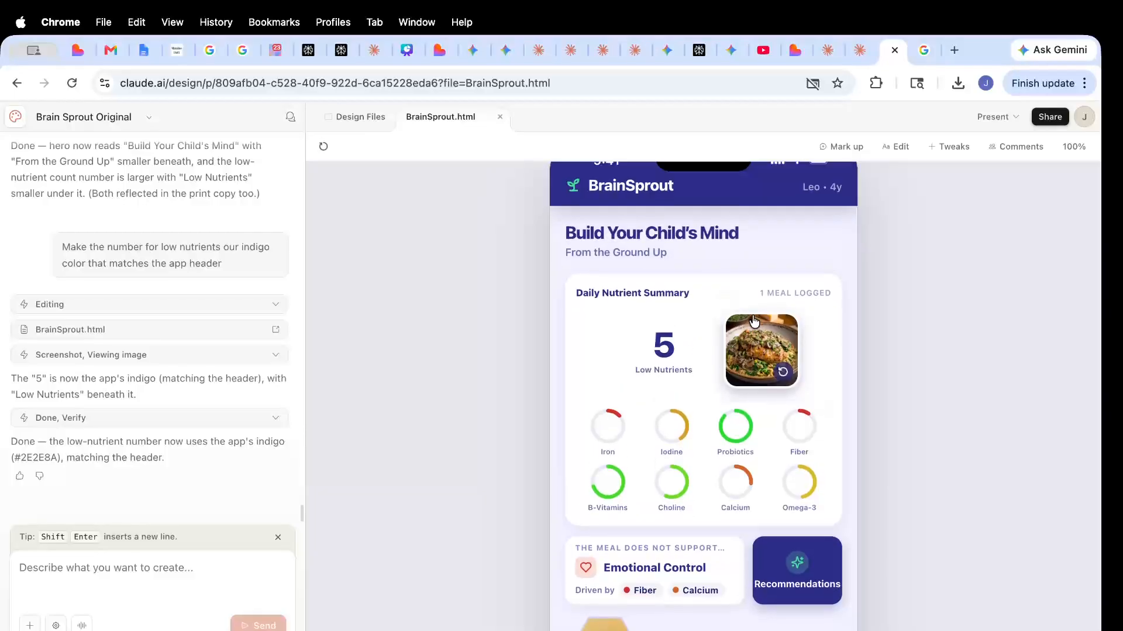
Review the whole BrainSprout screen after the meal scan, comparing the nutrient gauges with the hexagon map
{"action": "scroll", "coordinate": [754, 321], "scroll_direction": "down", "scroll_amount": 2}
{"action": "scroll", "coordinate": [754, 321], "scroll_direction": "down", "scroll_amount": 5}
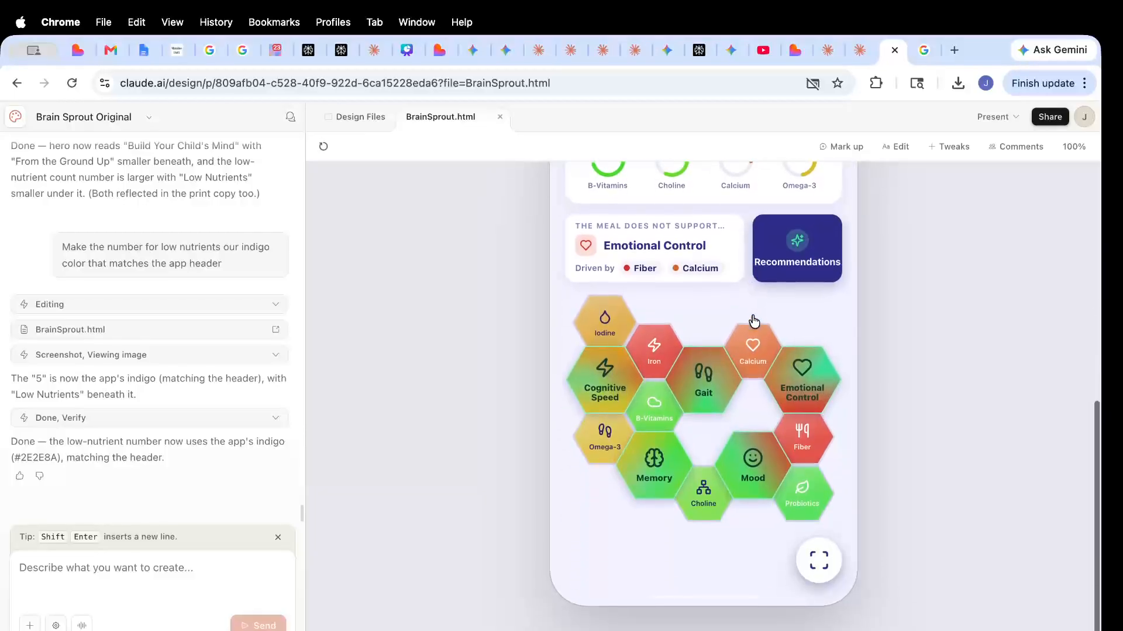
{"action": "scroll", "coordinate": [755, 321], "scroll_direction": "up", "scroll_amount": 9}
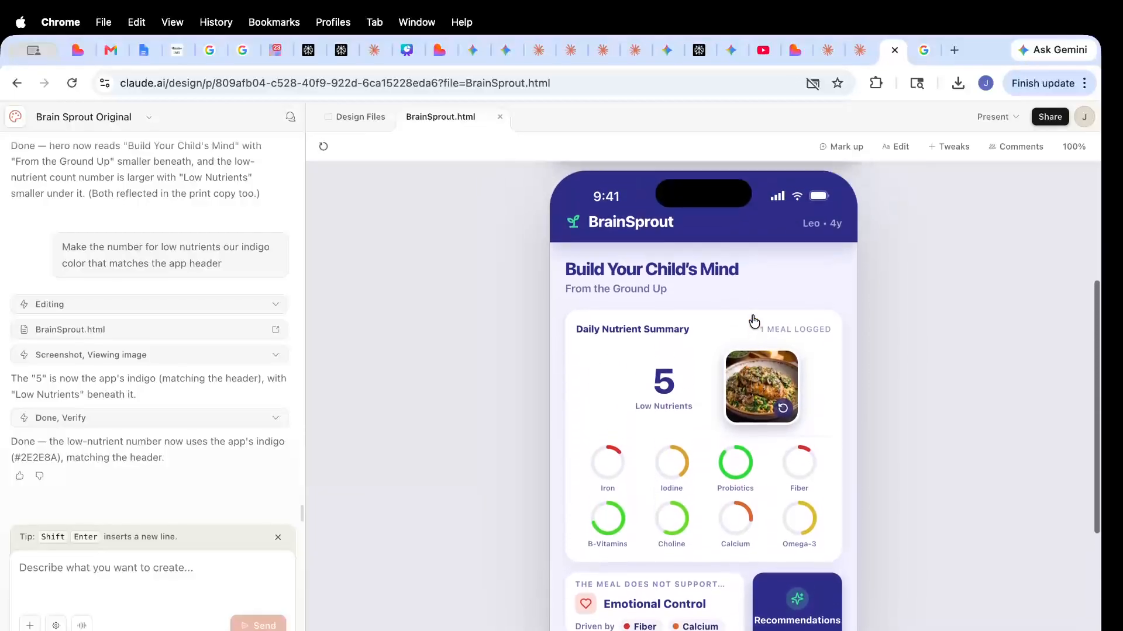
{"action": "scroll", "coordinate": [754, 321], "scroll_direction": "down", "scroll_amount": 3}
{"action": "scroll", "coordinate": [755, 321], "scroll_direction": "up", "scroll_amount": 2}
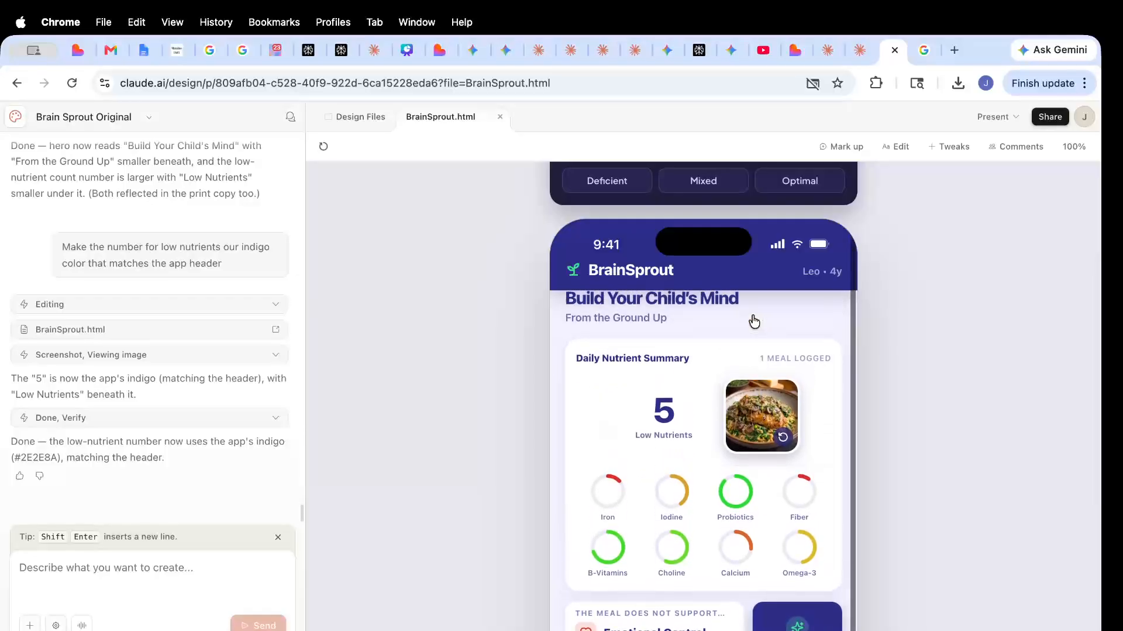
{"action": "scroll", "coordinate": [787, 315], "scroll_direction": "up", "scroll_amount": 1}
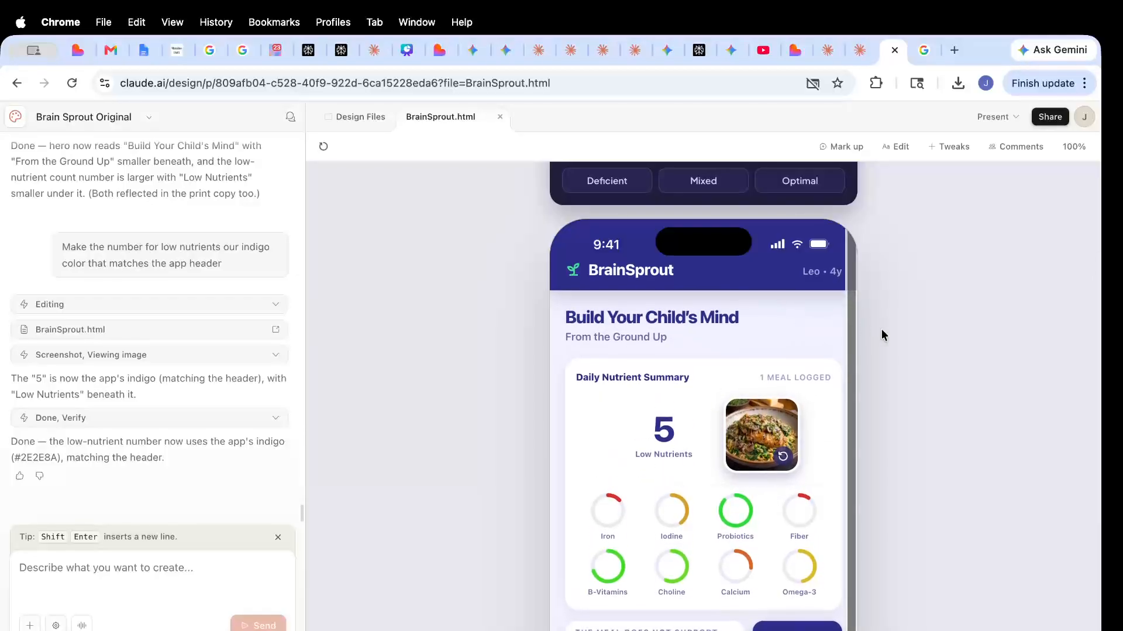
{"action": "scroll", "coordinate": [881, 331], "scroll_direction": "down", "scroll_amount": 2}
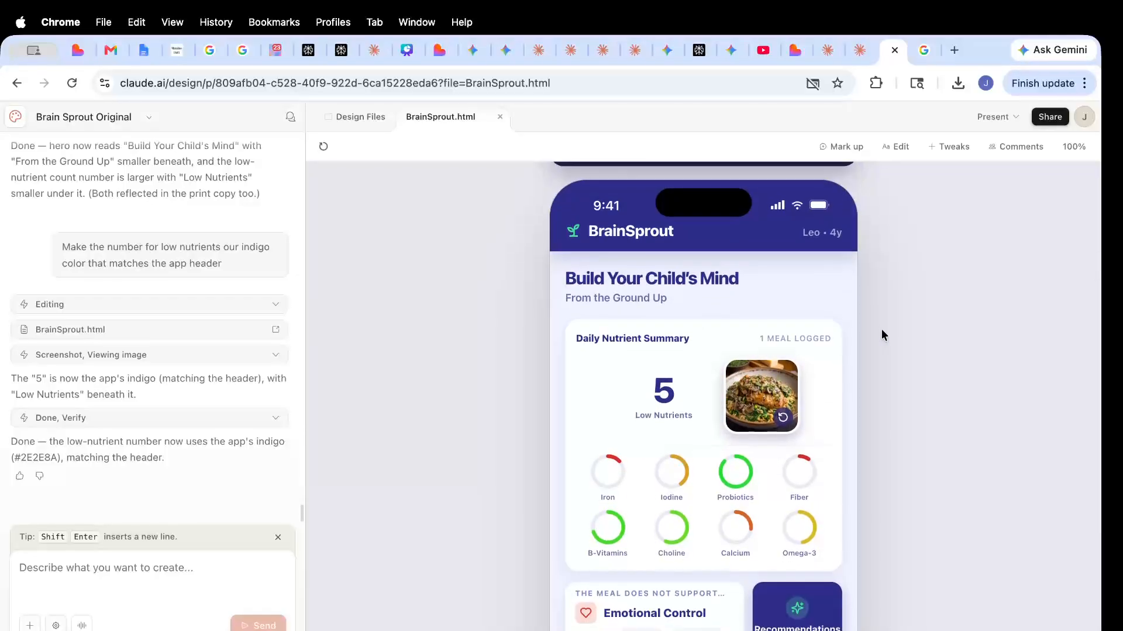
{"action": "scroll", "coordinate": [811, 258], "scroll_direction": "down", "scroll_amount": 6}
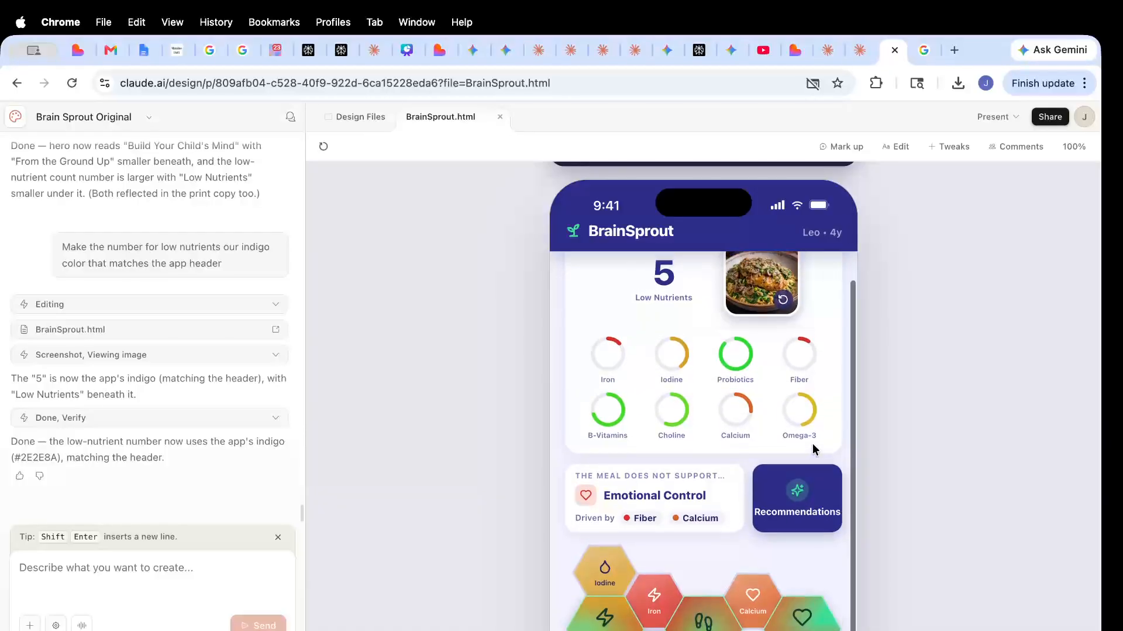
{"action": "scroll", "coordinate": [813, 448], "scroll_direction": "up", "scroll_amount": 6}
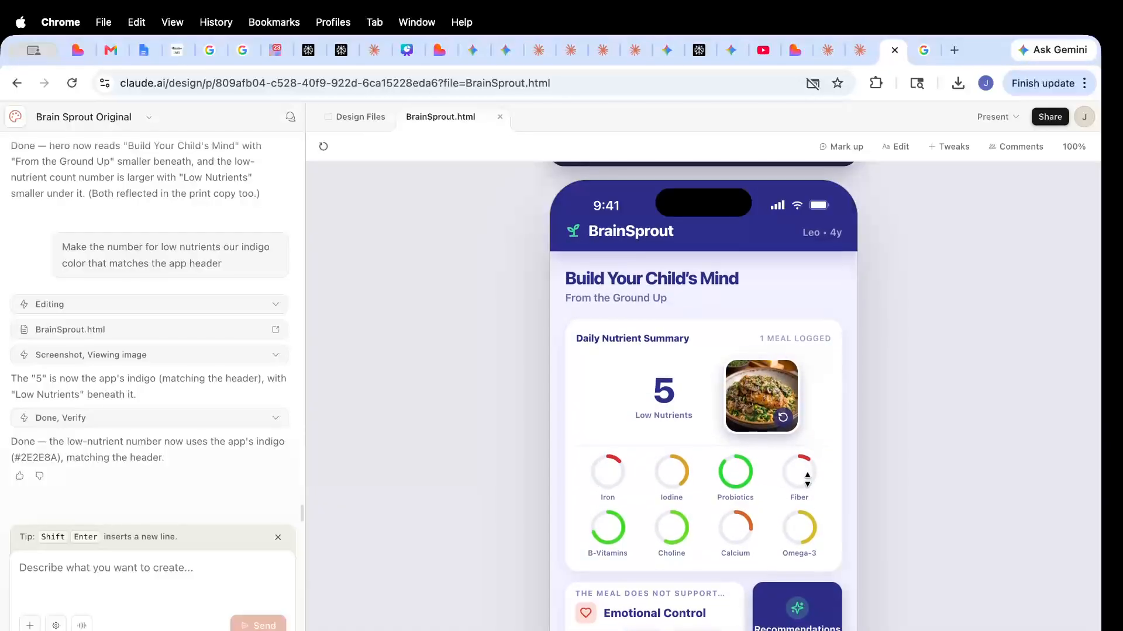
{"action": "scroll", "coordinate": [807, 478], "scroll_direction": "down", "scroll_amount": 10}
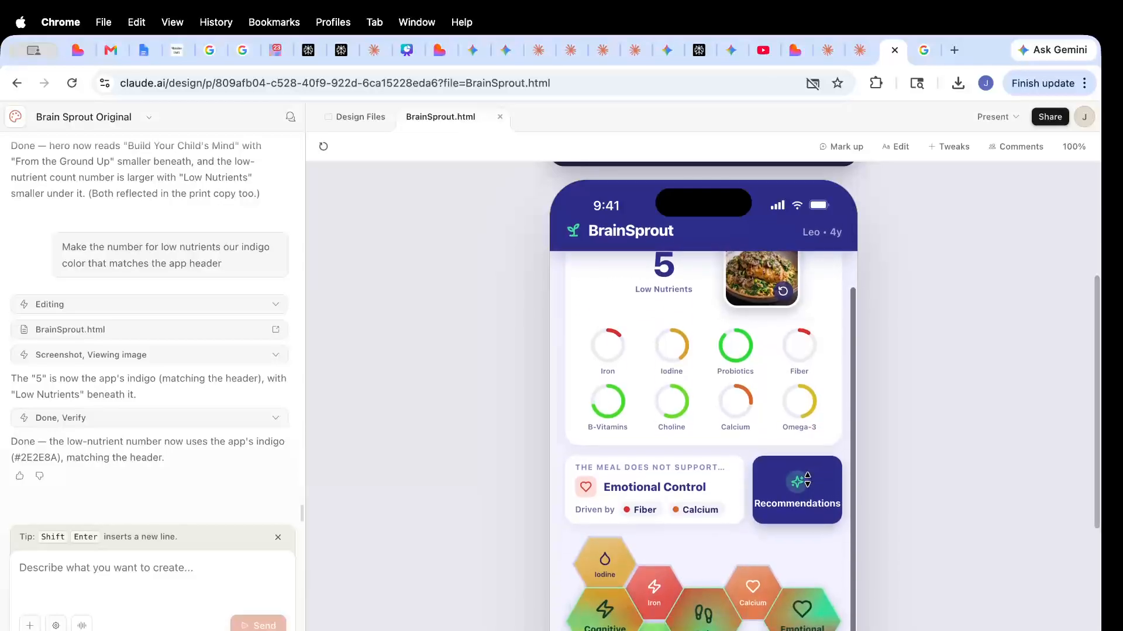
{"action": "scroll", "coordinate": [807, 479], "scroll_direction": "down", "scroll_amount": 4}
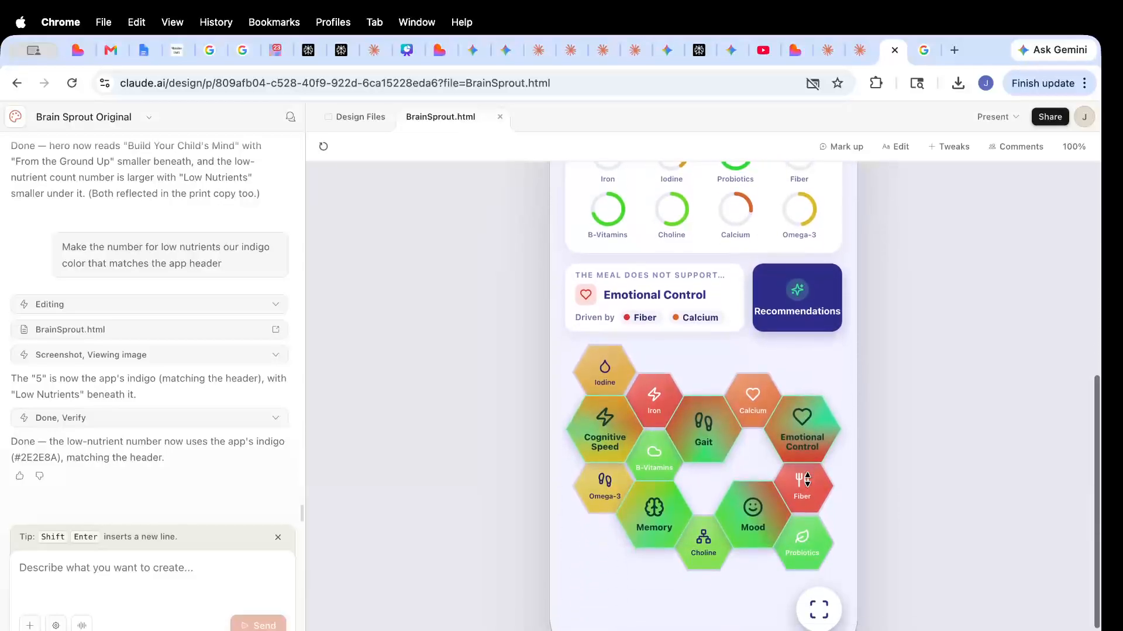
{"action": "scroll", "coordinate": [807, 479], "scroll_direction": "up", "scroll_amount": 4}
{"action": "scroll", "coordinate": [807, 480], "scroll_direction": "up", "scroll_amount": 1}
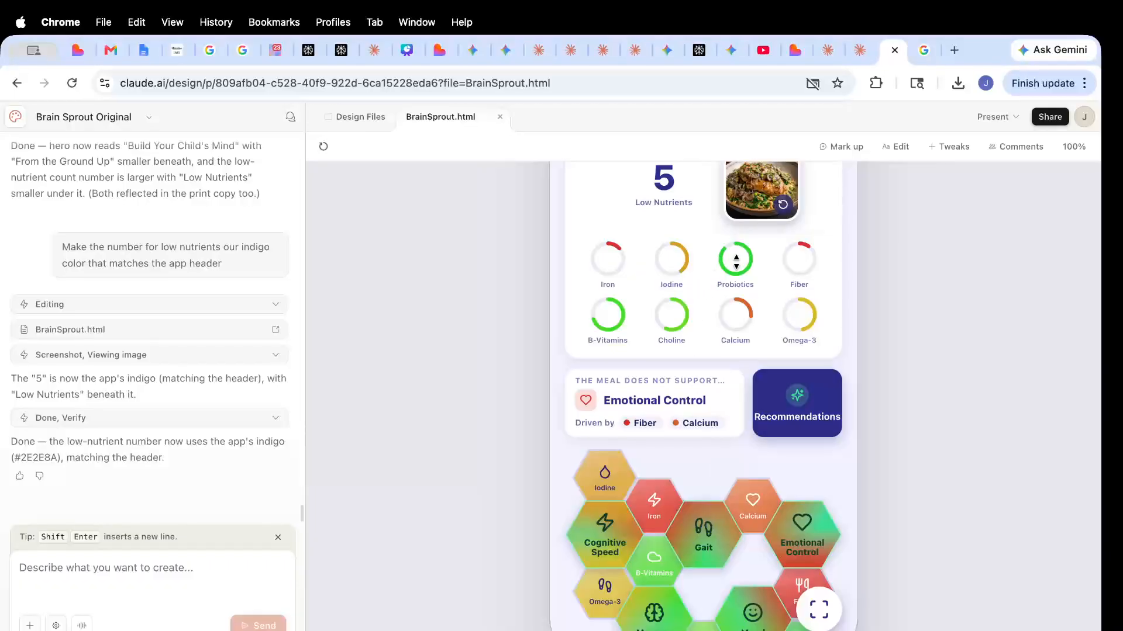
{"action": "scroll", "coordinate": [735, 261], "scroll_direction": "up", "scroll_amount": 1}
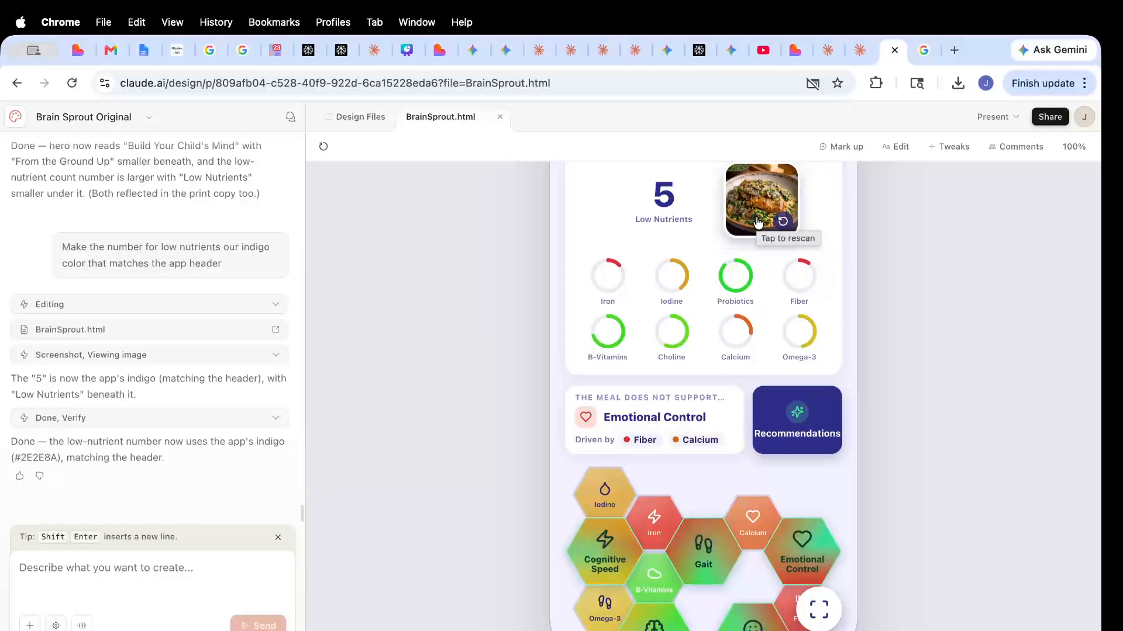
Examine the Daily Nutrient Summary card's low-nutrient number, meal photo and gauges together with the BrainSprout header, Emotional Control card and hexagon map
{"action": "scroll", "coordinate": [702, 293], "scroll_direction": "up", "scroll_amount": 1}
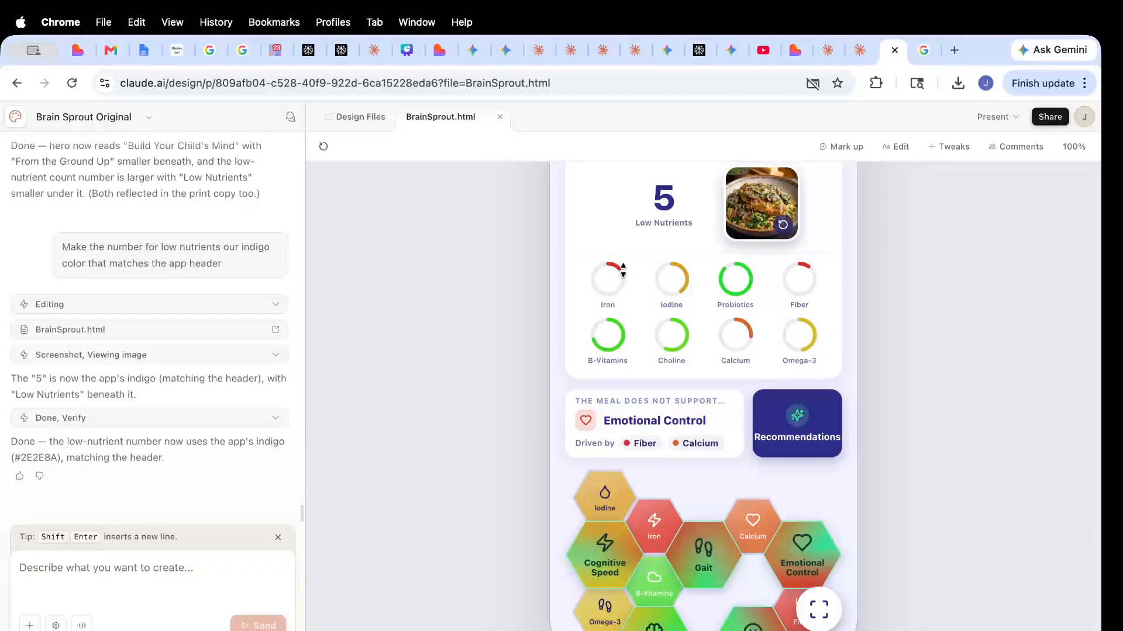
{"action": "scroll", "coordinate": [622, 270], "scroll_direction": "up", "scroll_amount": 1}
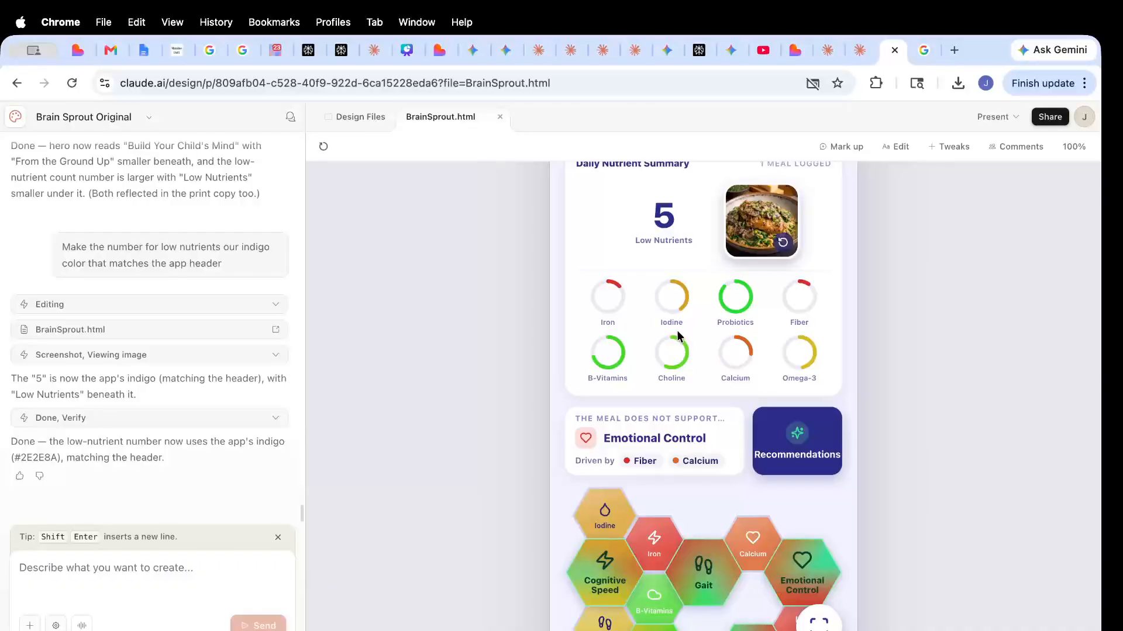
{"action": "scroll", "coordinate": [677, 333], "scroll_direction": "up", "scroll_amount": 1}
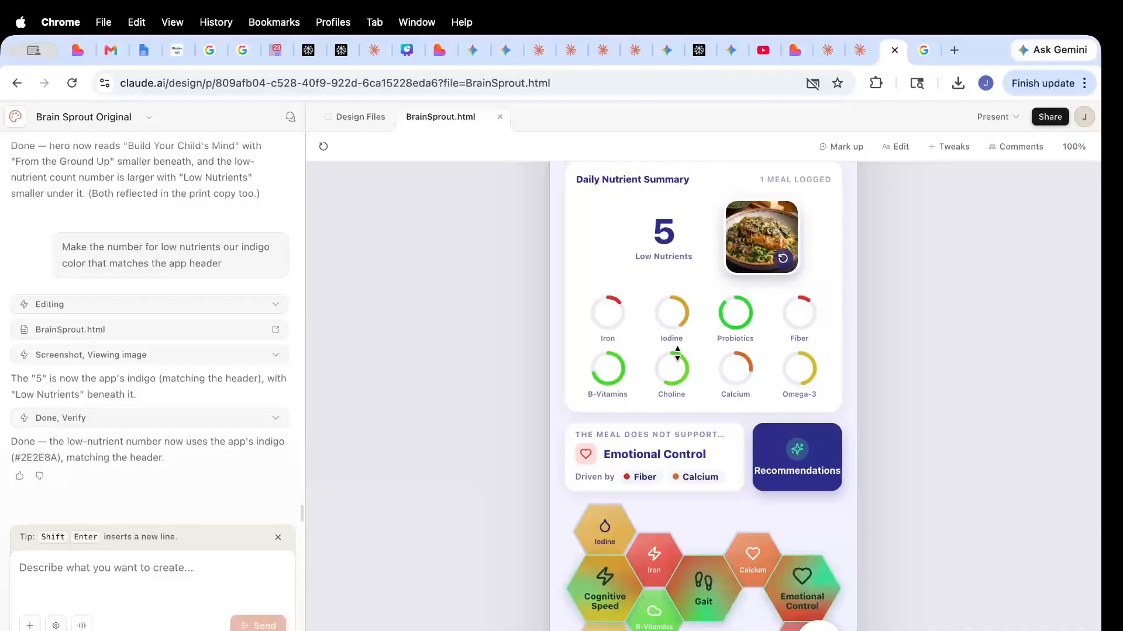
{"action": "scroll", "coordinate": [674, 358], "scroll_direction": "up", "scroll_amount": 1}
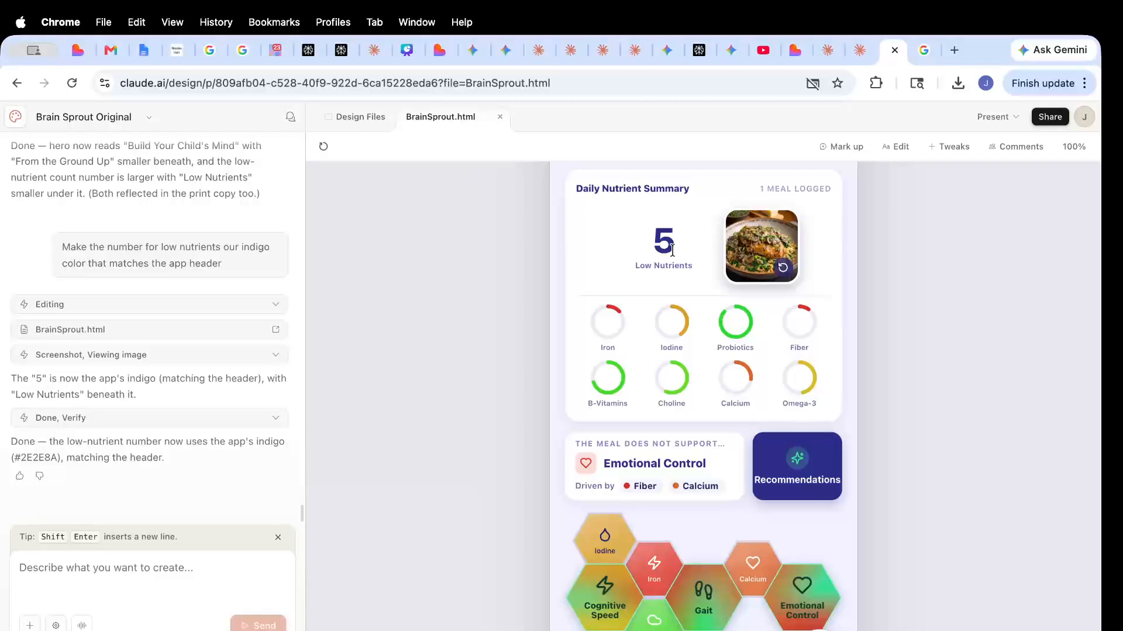
{"action": "scroll", "coordinate": [666, 351], "scroll_direction": "down", "scroll_amount": 5}
{"action": "scroll", "coordinate": [664, 468], "scroll_direction": "up", "scroll_amount": 2}
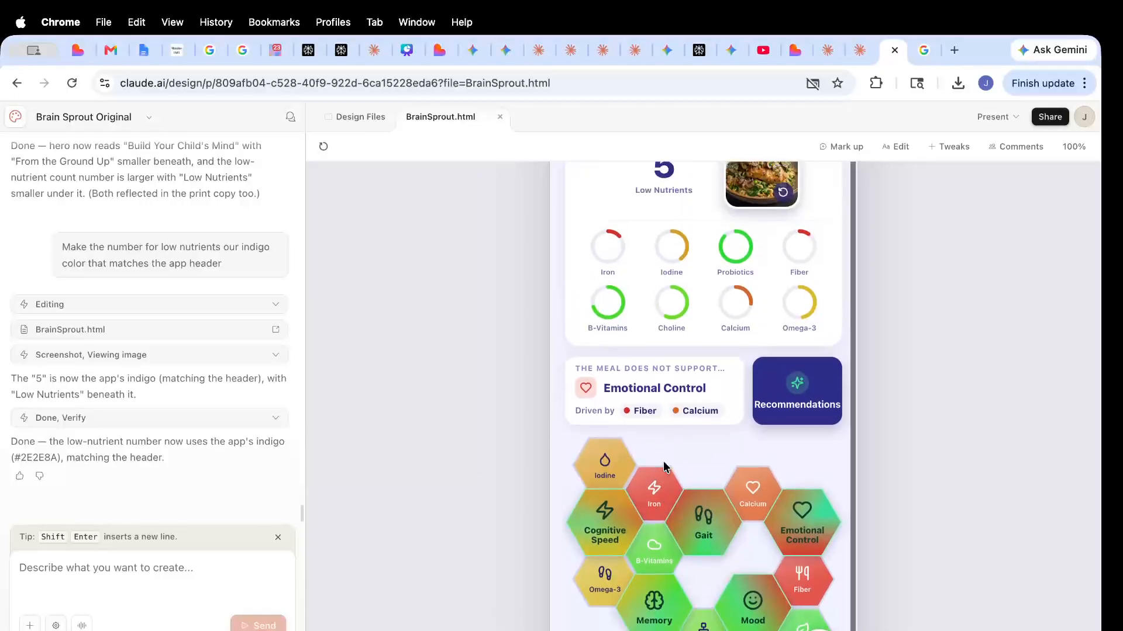
{"action": "scroll", "coordinate": [663, 466], "scroll_direction": "up", "scroll_amount": 5}
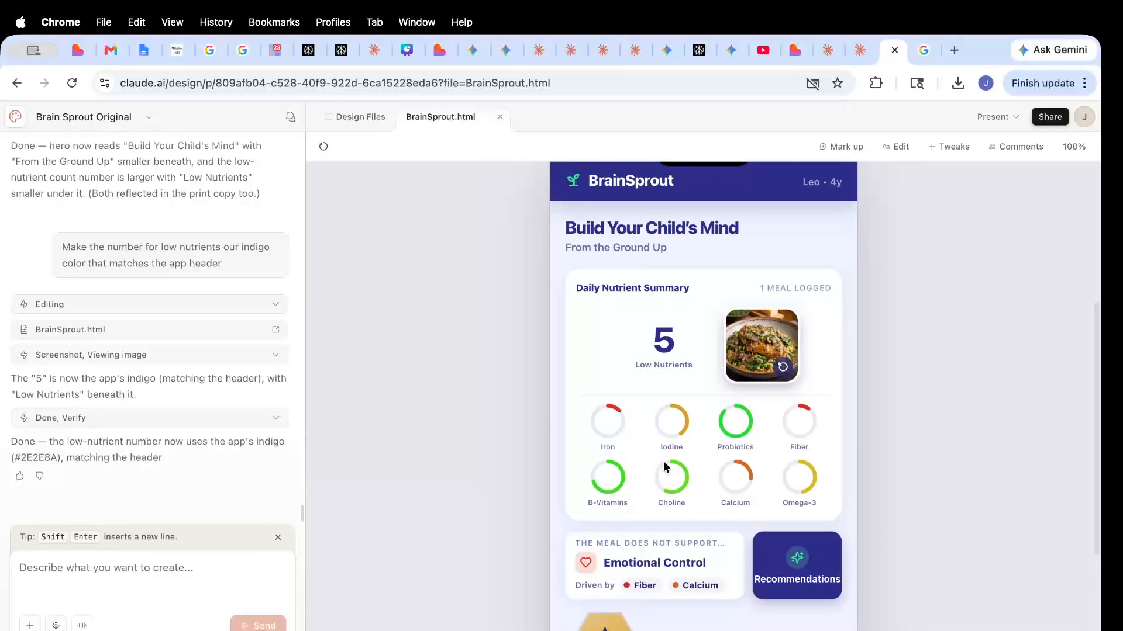
{"action": "scroll", "coordinate": [663, 461], "scroll_direction": "down", "scroll_amount": 5}
{"action": "scroll", "coordinate": [663, 461], "scroll_direction": "up", "scroll_amount": 5}
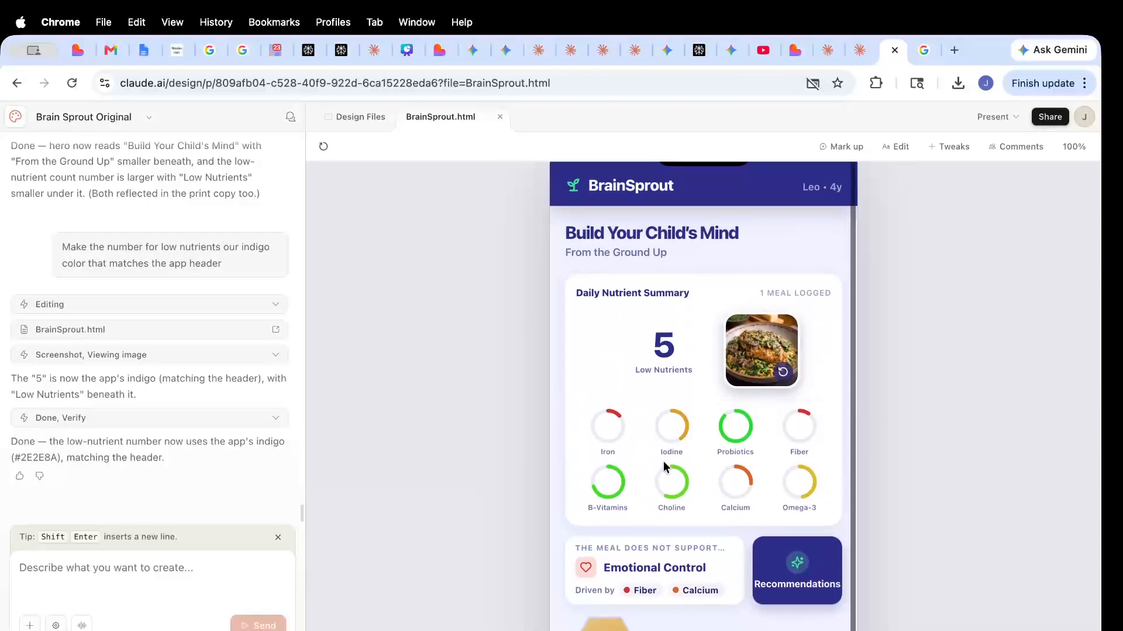
{"action": "scroll", "coordinate": [663, 461], "scroll_direction": "down", "scroll_amount": 1}
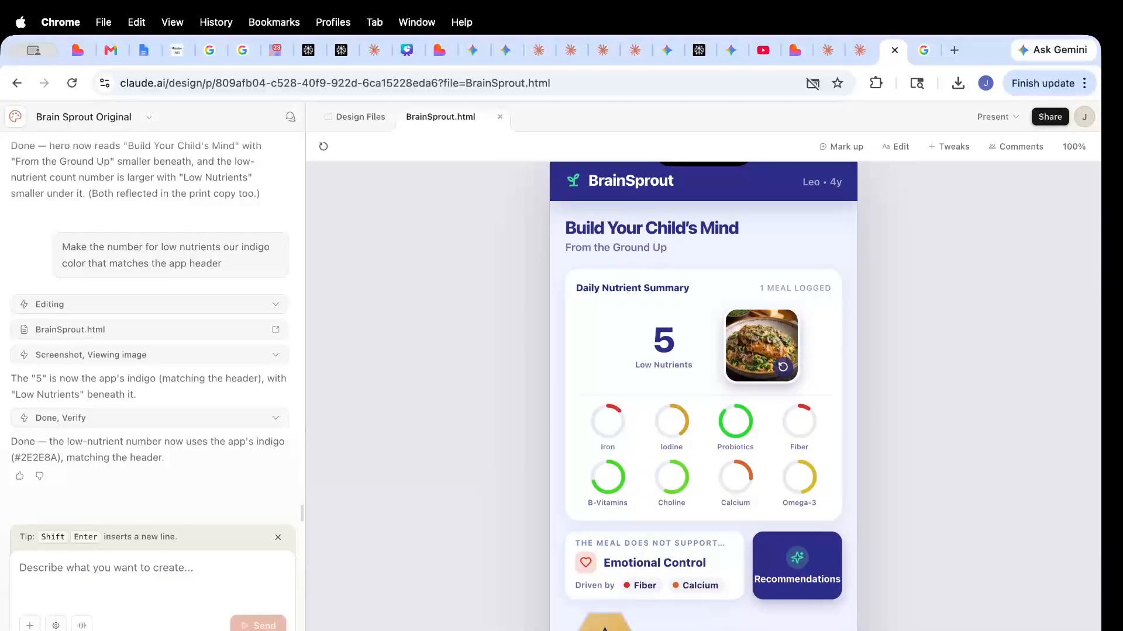